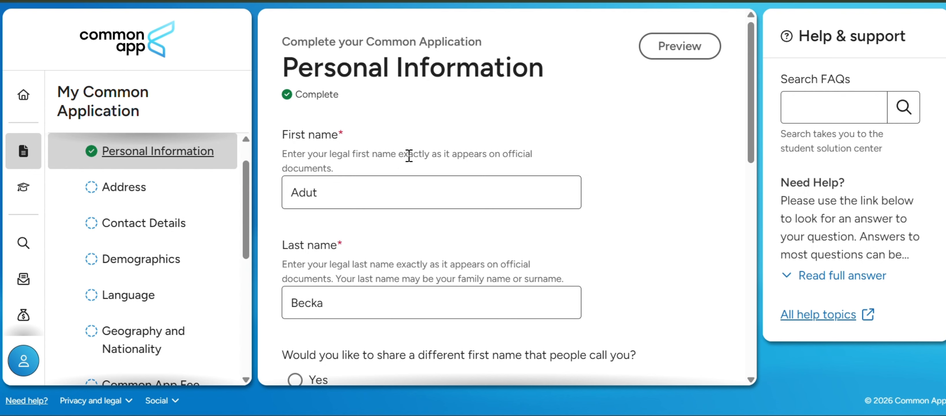
Examine the list of Profile sections and the legal name questions in the Personal Information section.
scroll(195, 201, up, 1)
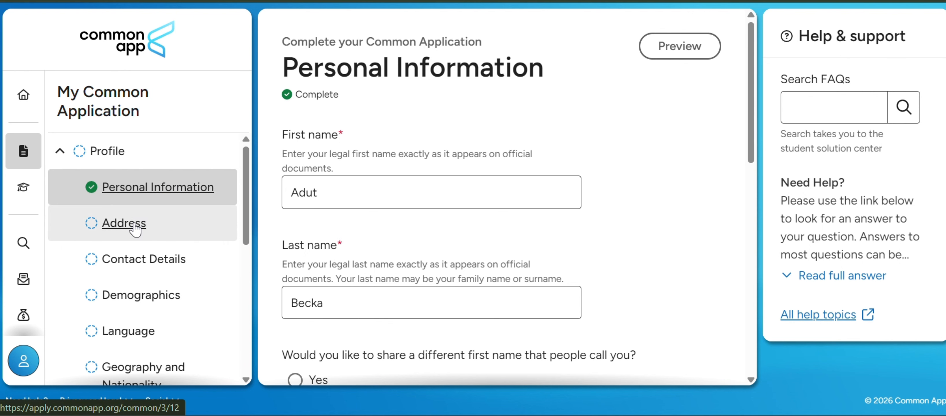
scroll(161, 294, down, 1)
scroll(158, 306, down, 2)
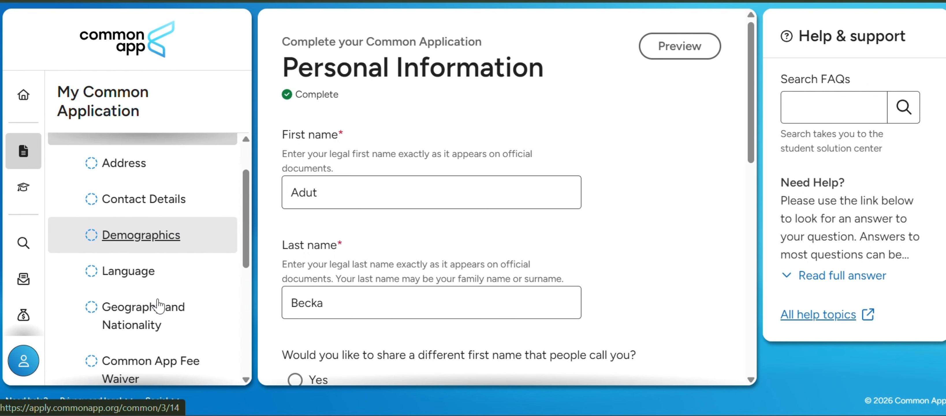
scroll(158, 306, down, 2)
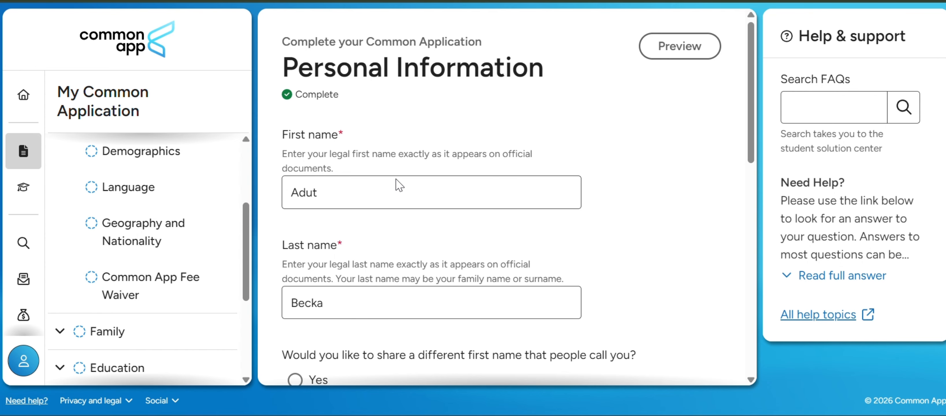
scroll(396, 179, down, 2)
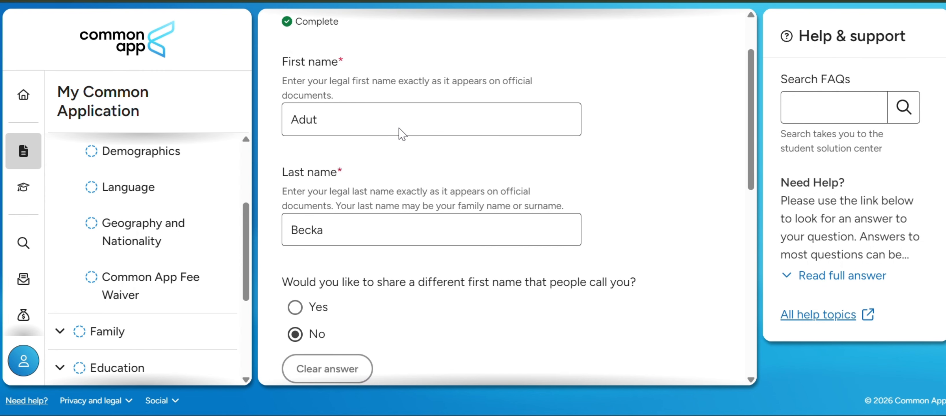
scroll(402, 134, down, 2)
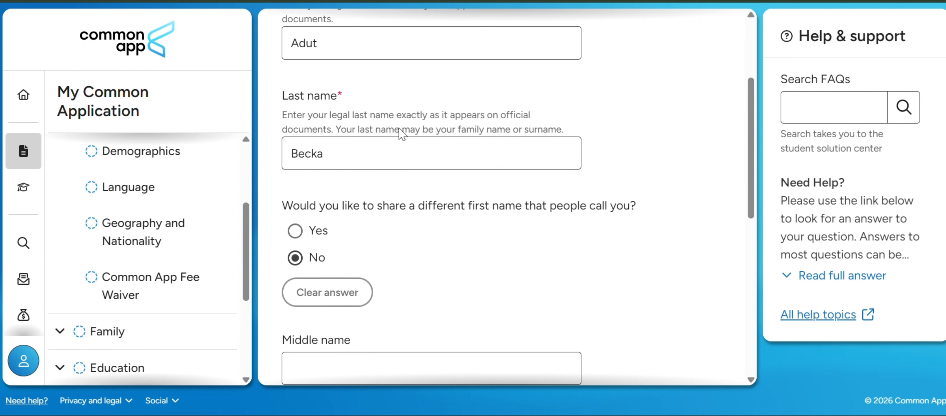
scroll(402, 134, down, 3)
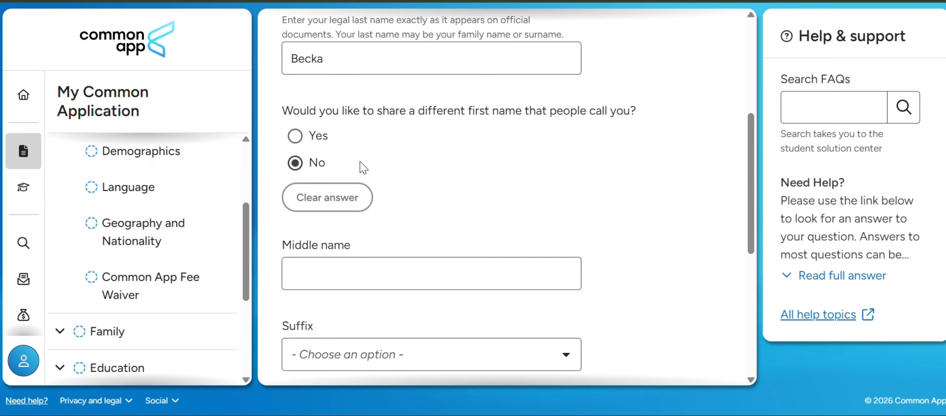
scroll(375, 158, down, 2)
scroll(376, 158, down, 4)
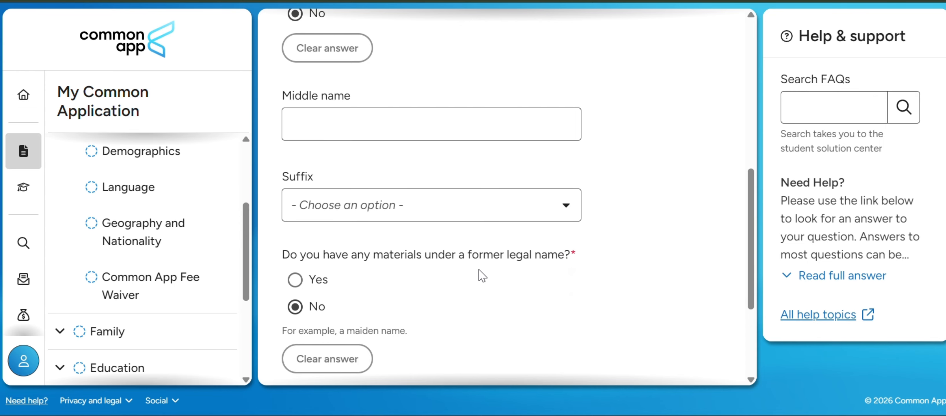
scroll(479, 269, down, 2)
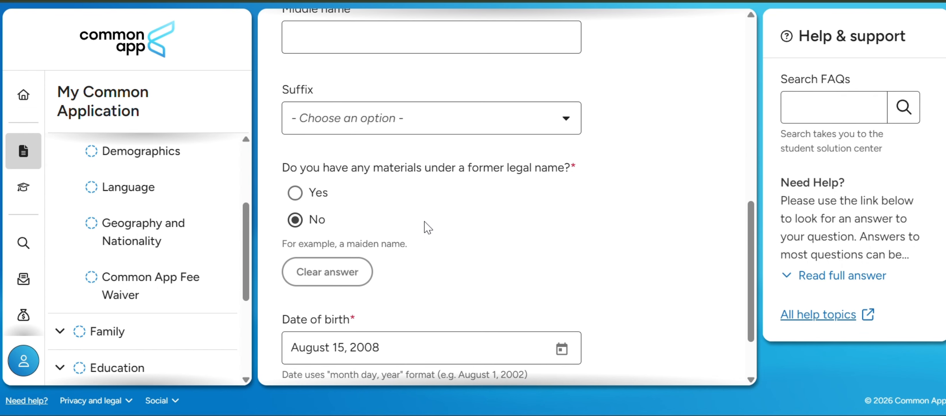
Answer Yes to having materials under a former legal name to view the extra name fields, and set the answer back to No.
click(295, 193)
scroll(475, 254, down, 3)
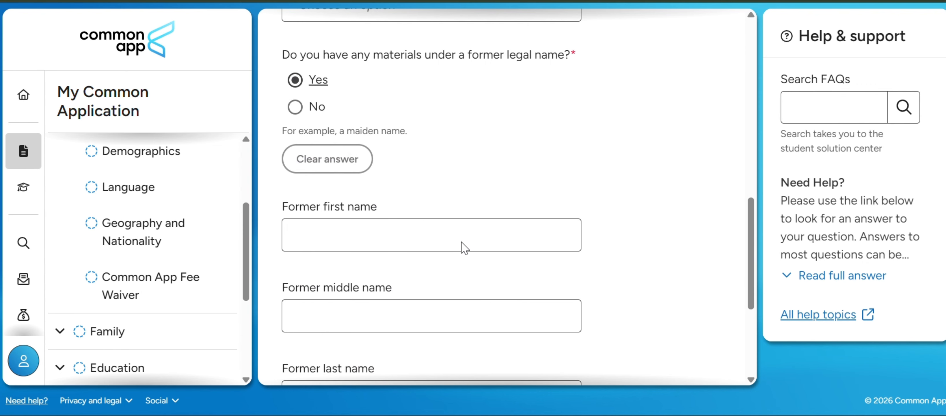
scroll(367, 312, down, 1)
scroll(403, 322, up, 3)
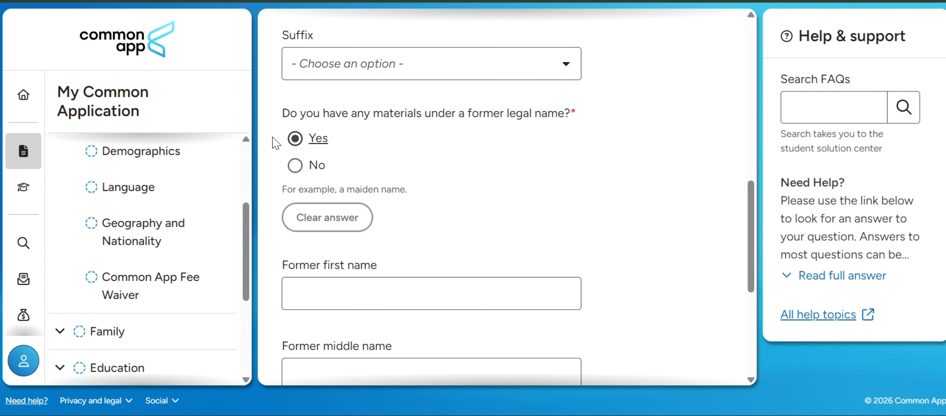
click(295, 165)
Continue to the Address section and review the permanent home address and the alternate mailing address options.
scroll(295, 175, down, 3)
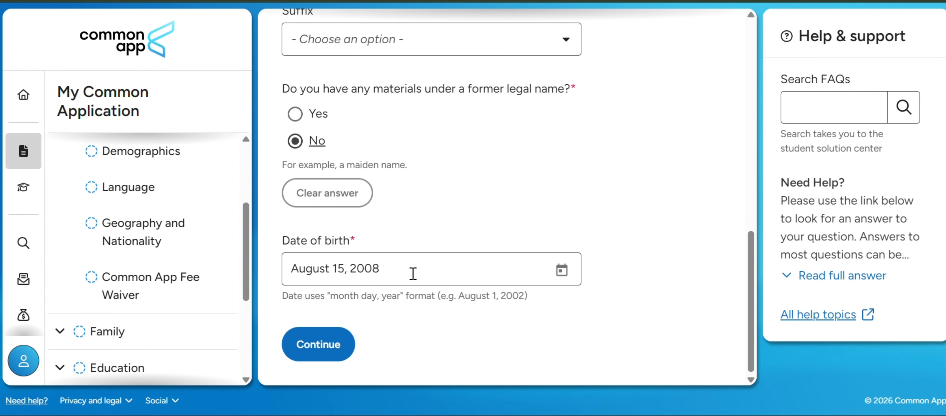
click(325, 352)
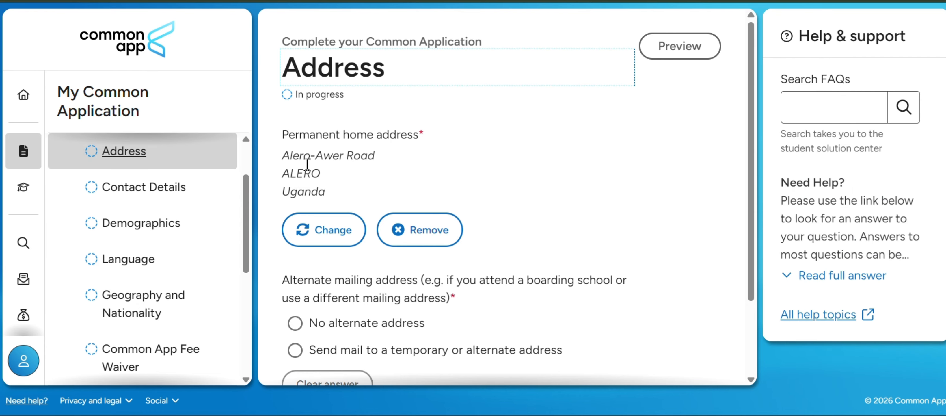
scroll(390, 123, down, 1)
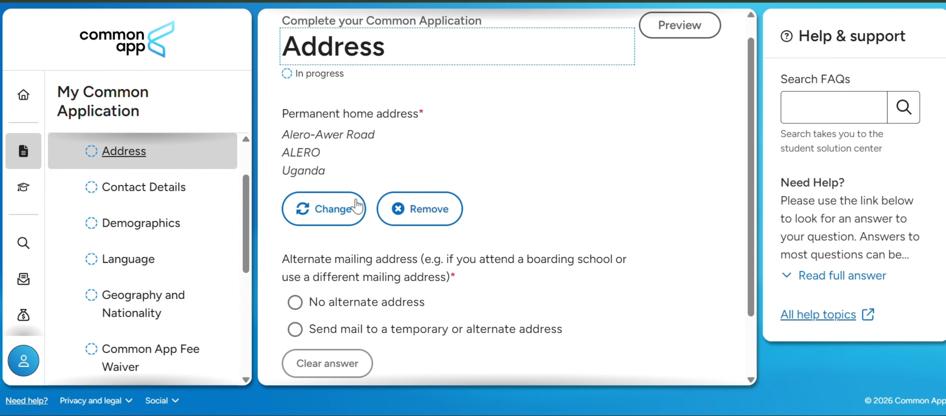
scroll(336, 215, down, 1)
scroll(337, 215, down, 3)
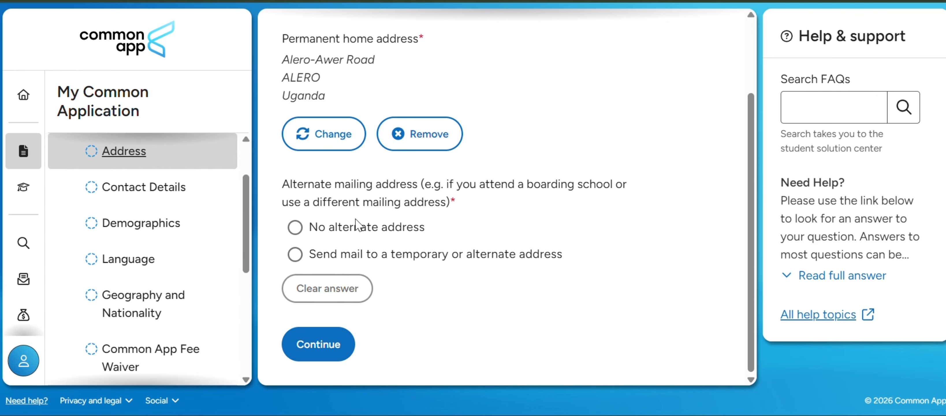
scroll(366, 128, up, 2)
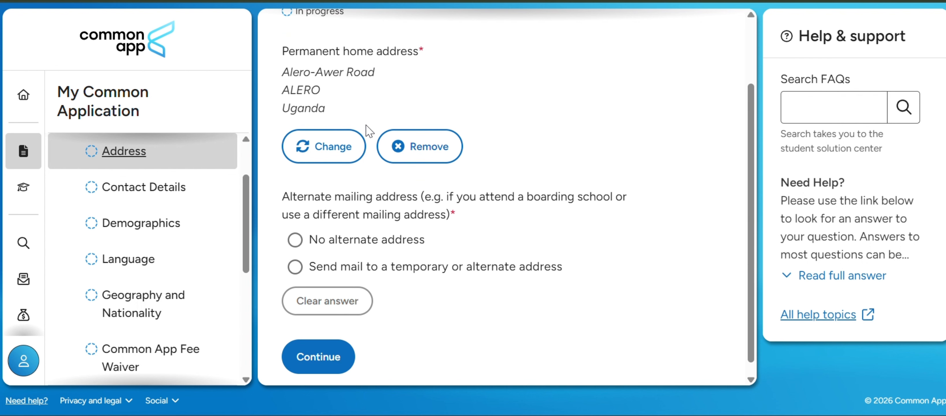
scroll(368, 130, down, 2)
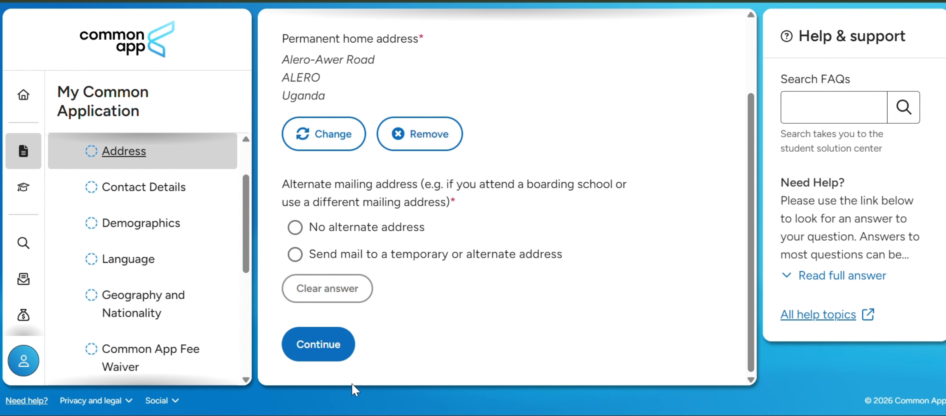
Continue to the Contact Details section and review the preferred and alternate phone questions.
click(329, 348)
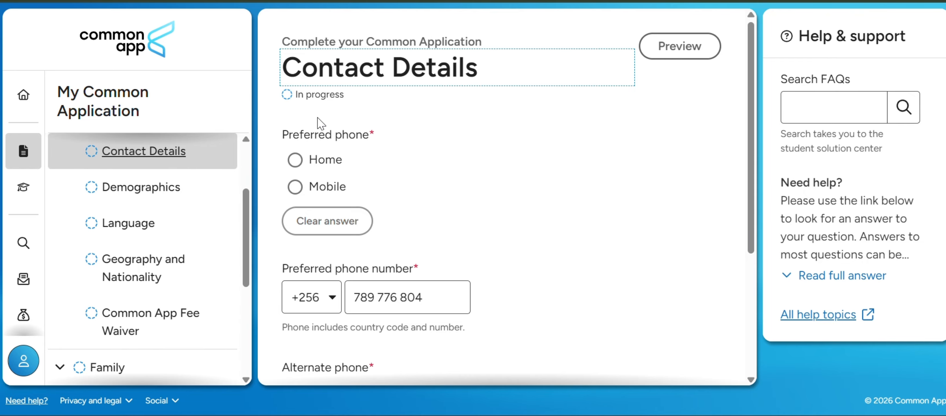
scroll(355, 138, down, 1)
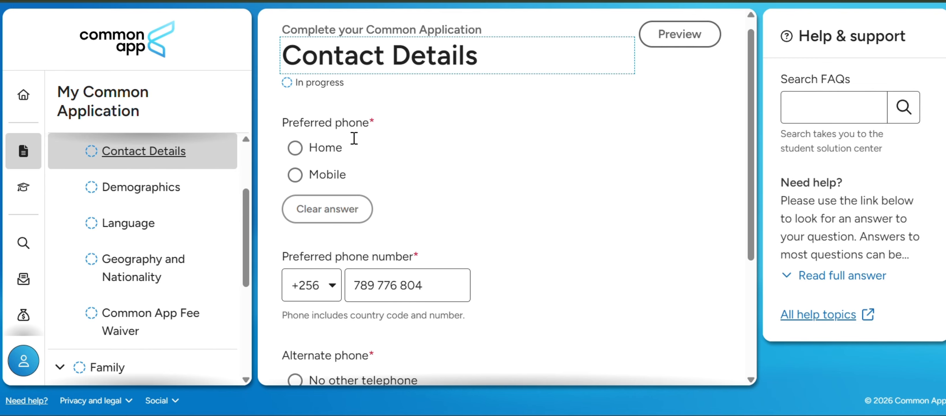
scroll(354, 139, down, 5)
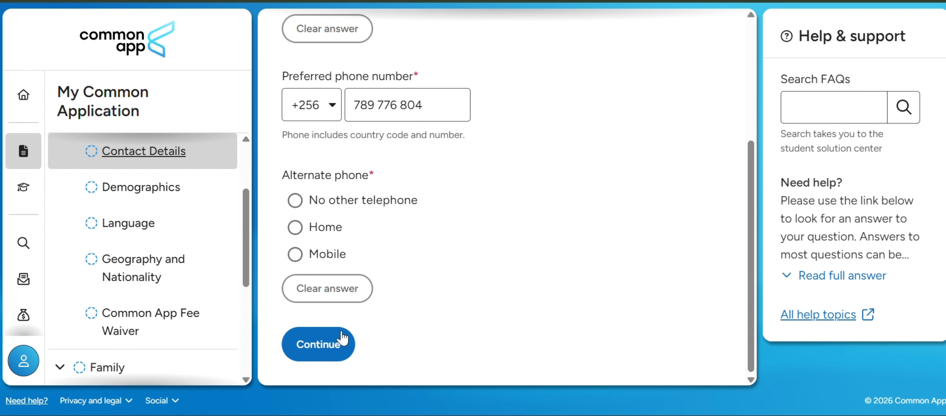
Continue to the Demographics section and set the U.S. Armed Forces status to None.
click(329, 347)
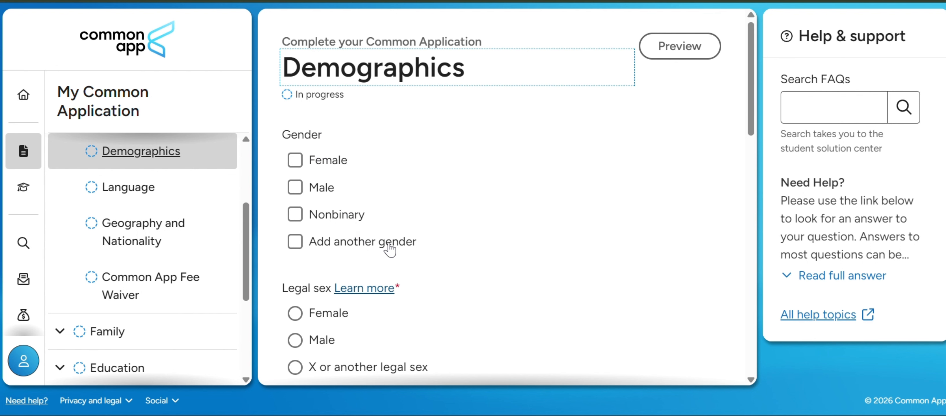
scroll(391, 244, down, 3)
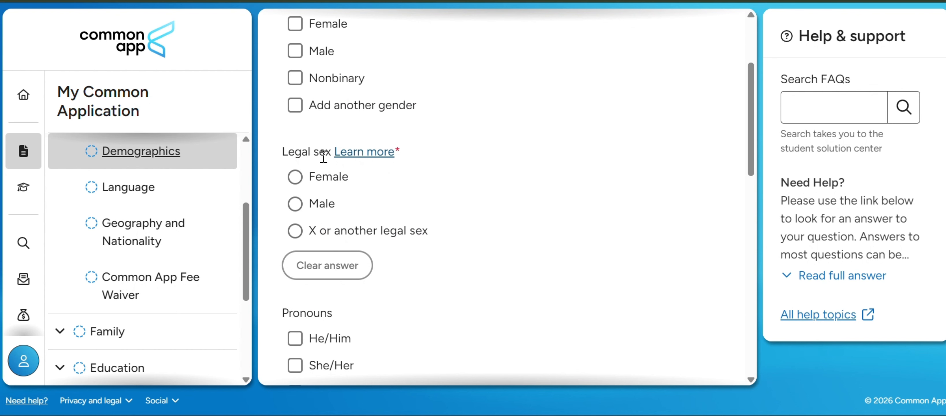
scroll(316, 224, down, 5)
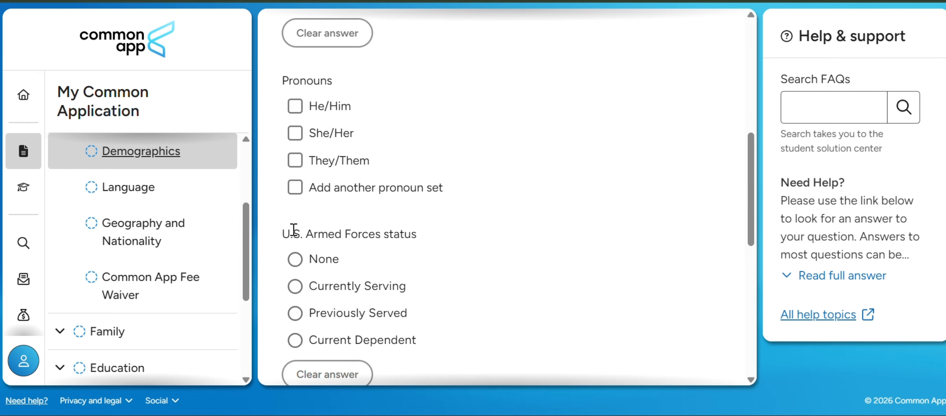
click(295, 260)
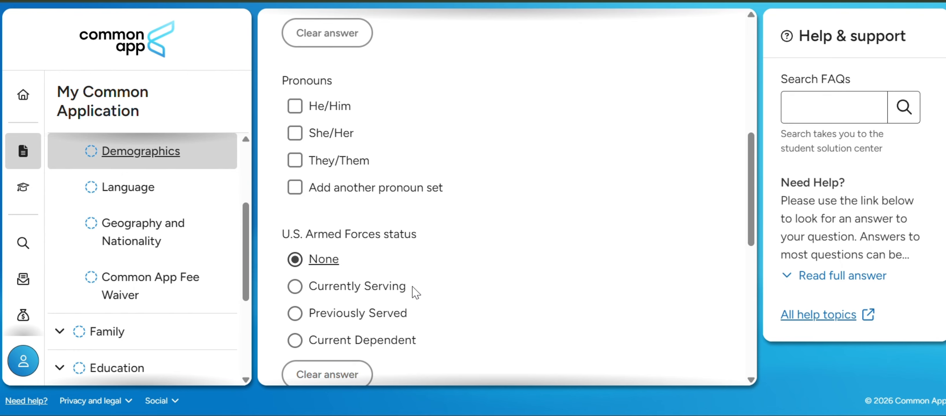
Mark the applicant's identity as Black or African American and select Africa as the background.
scroll(414, 290, down, 3)
scroll(412, 285, down, 3)
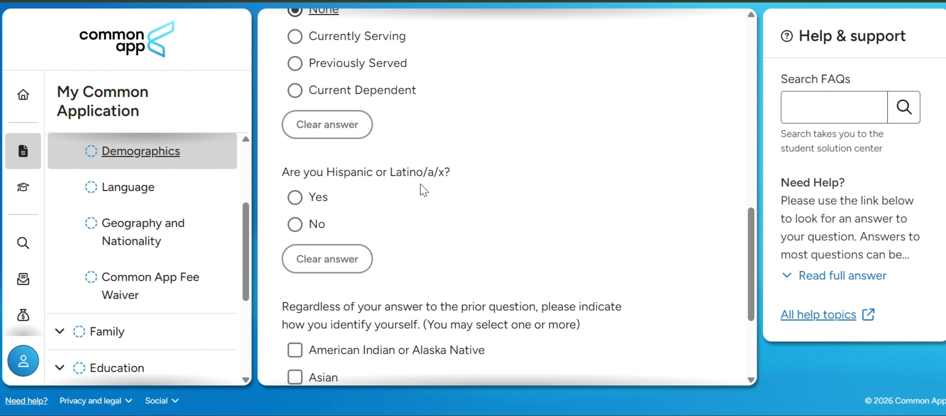
scroll(372, 220, down, 2)
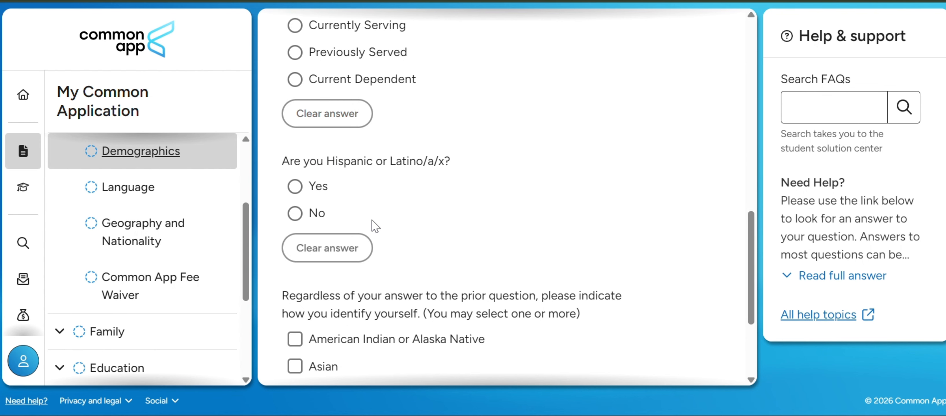
scroll(372, 220, down, 3)
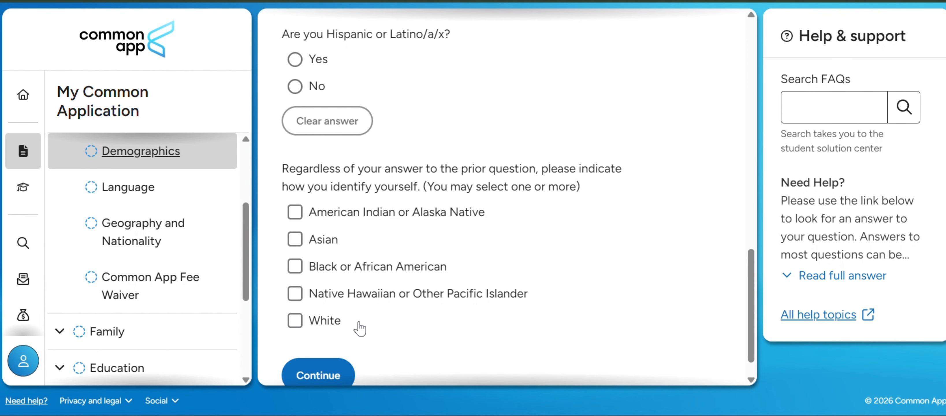
click(292, 268)
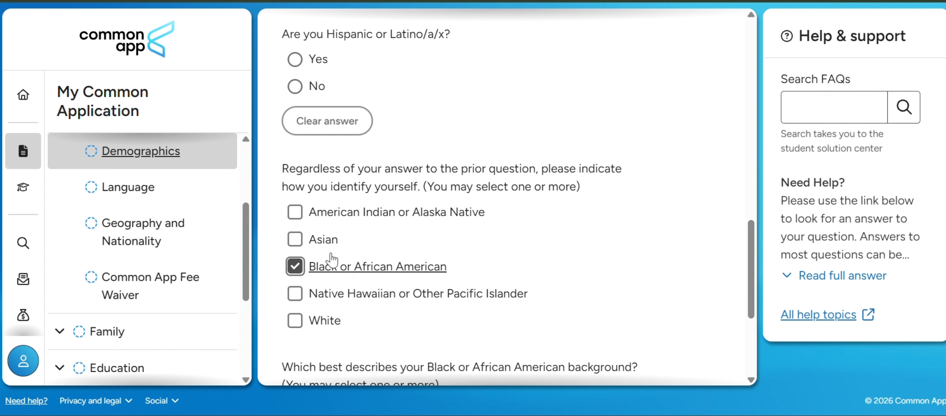
scroll(332, 257, down, 3)
scroll(332, 256, down, 2)
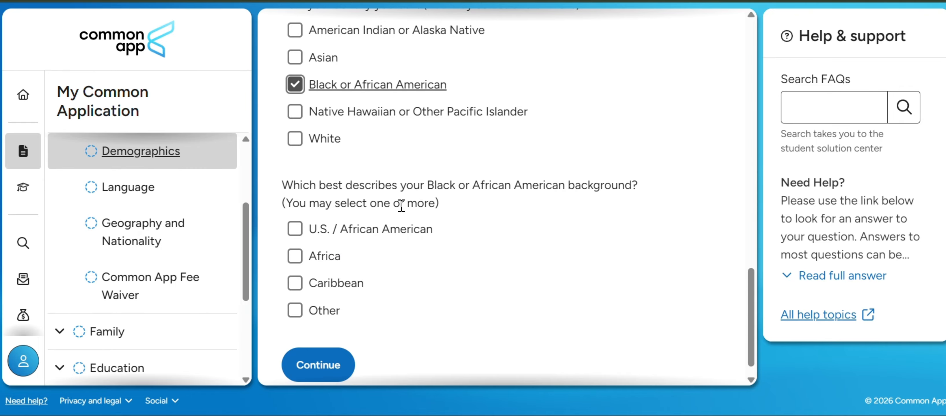
click(304, 258)
click(295, 256)
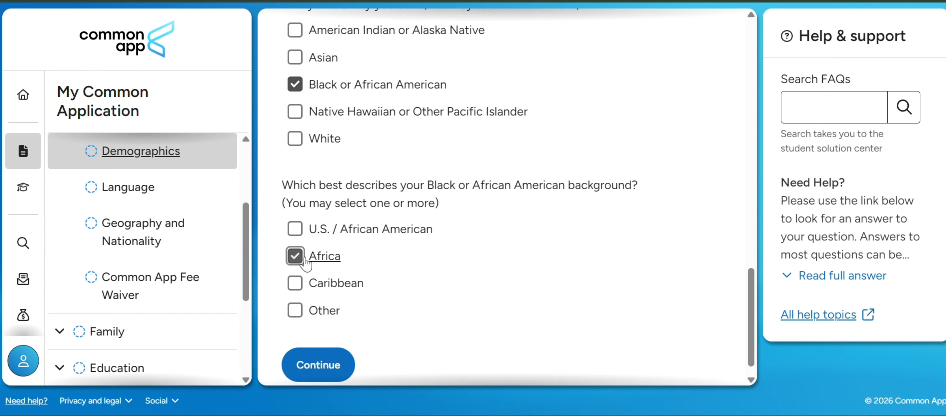
scroll(306, 263, up, 3)
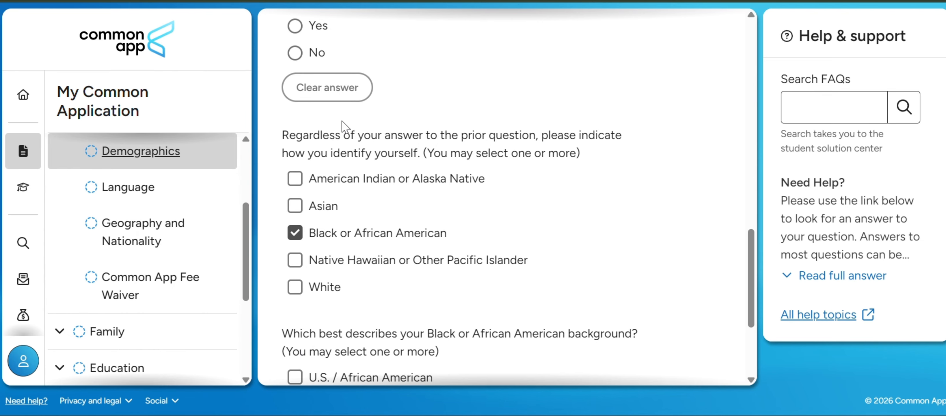
scroll(414, 239, down, 5)
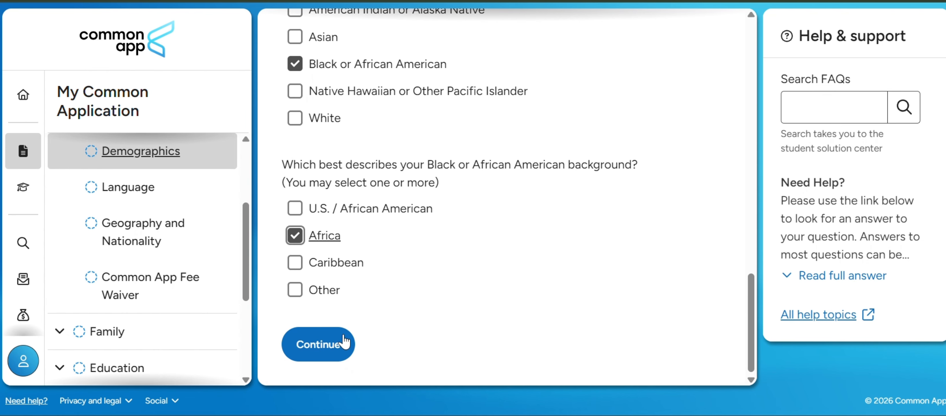
Continue to the Language section and review the language selection and proficiency questions.
click(328, 338)
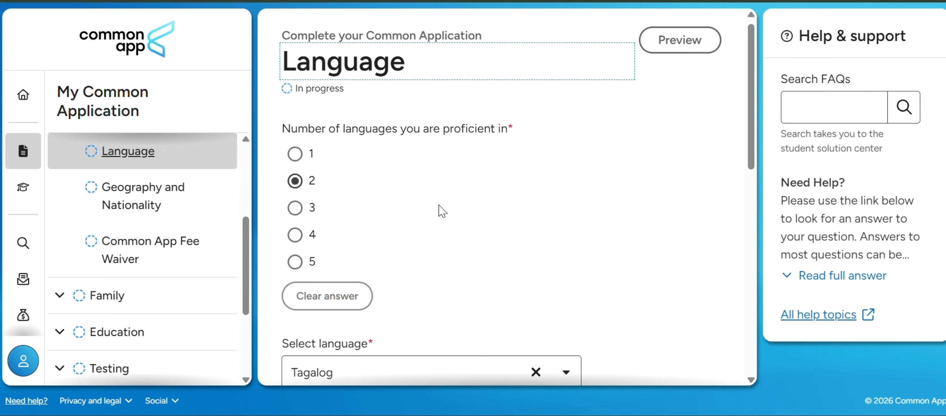
scroll(439, 205, down, 3)
scroll(381, 186, down, 7)
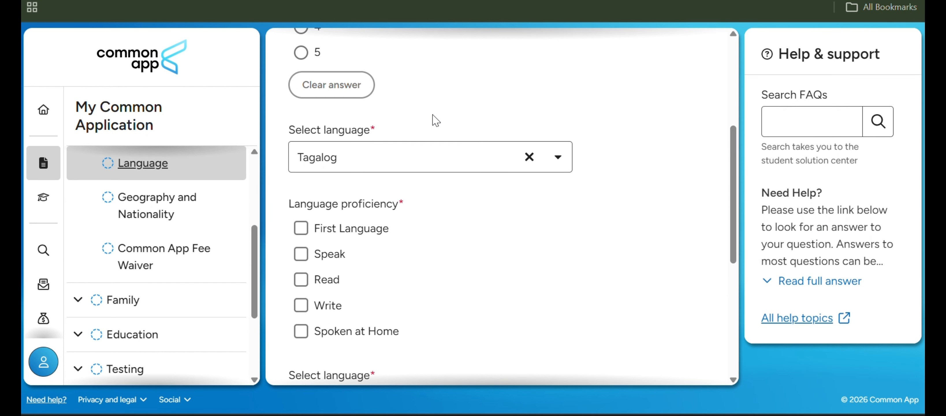
scroll(444, 242, down, 1)
scroll(444, 245, down, 1)
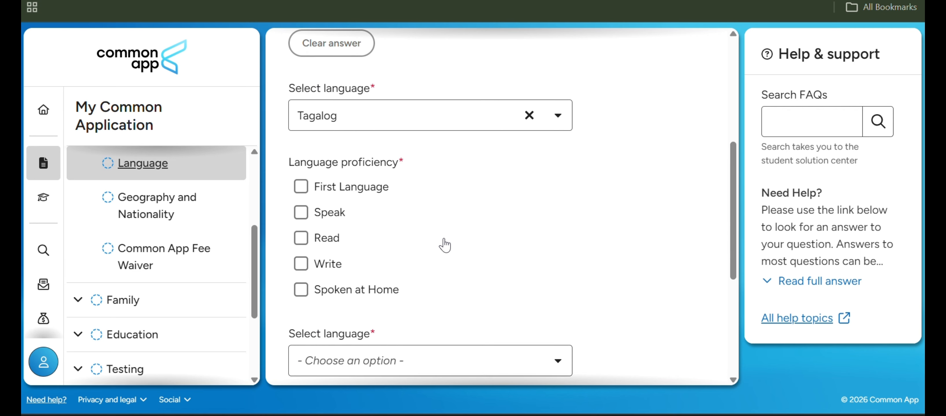
scroll(443, 243, up, 1)
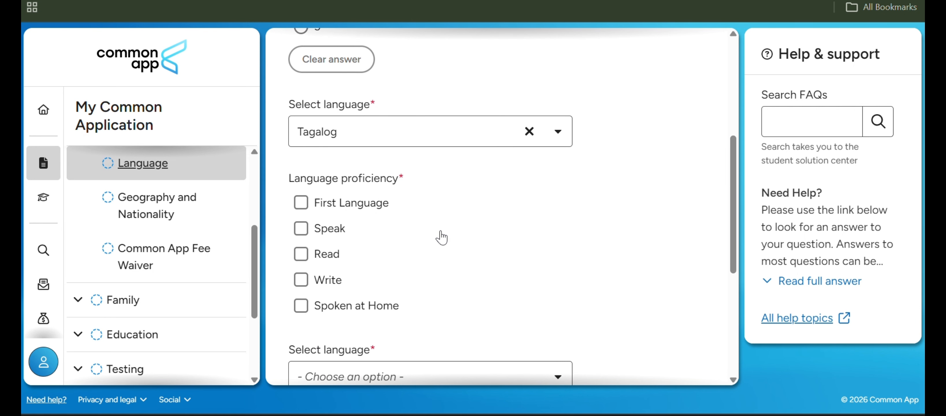
Set the first language entry to Xhosa and review the remaining language and proficiency questions.
click(386, 131)
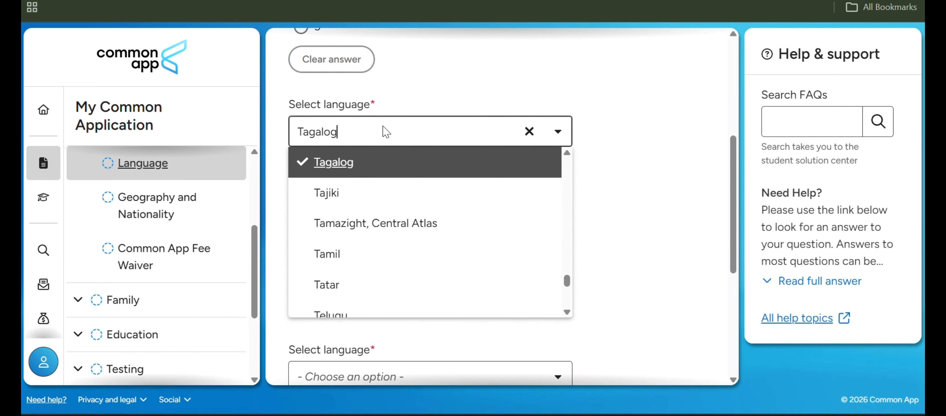
scroll(429, 264, down, 15)
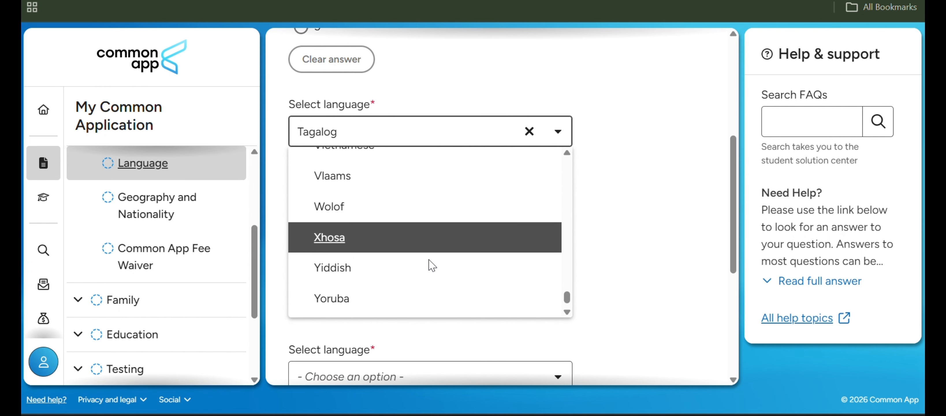
click(400, 226)
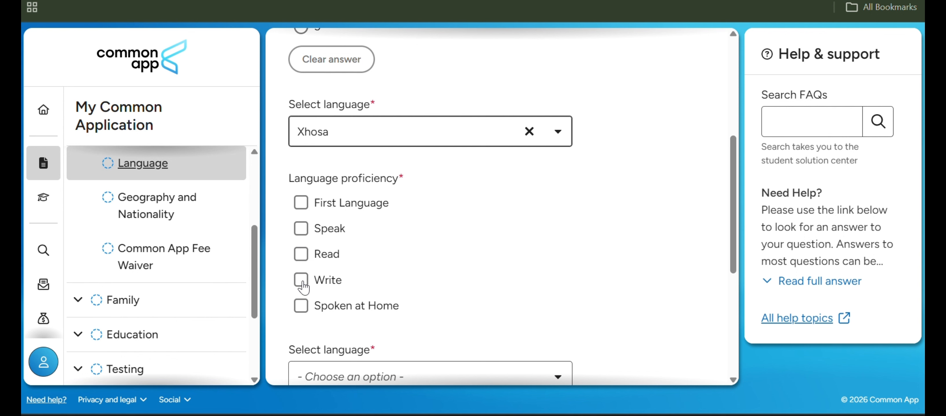
scroll(300, 301, down, 4)
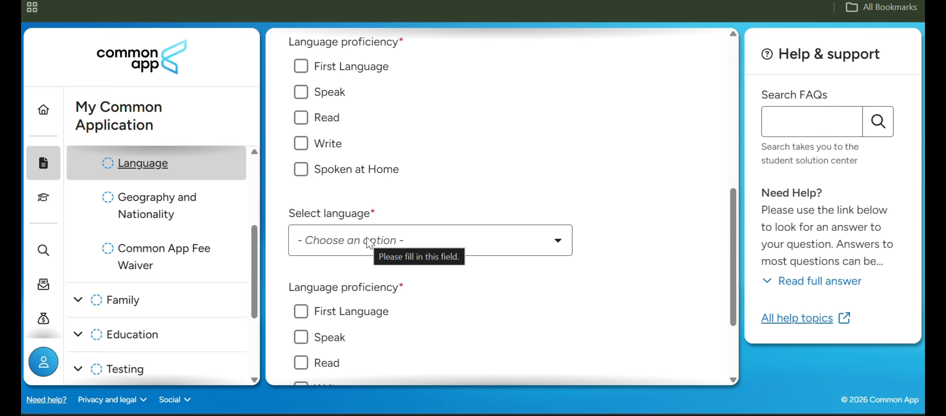
scroll(368, 243, down, 2)
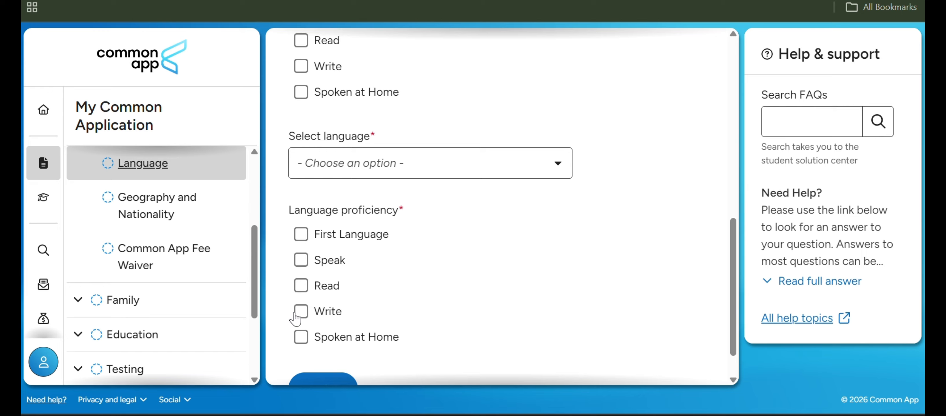
scroll(312, 342, down, 1)
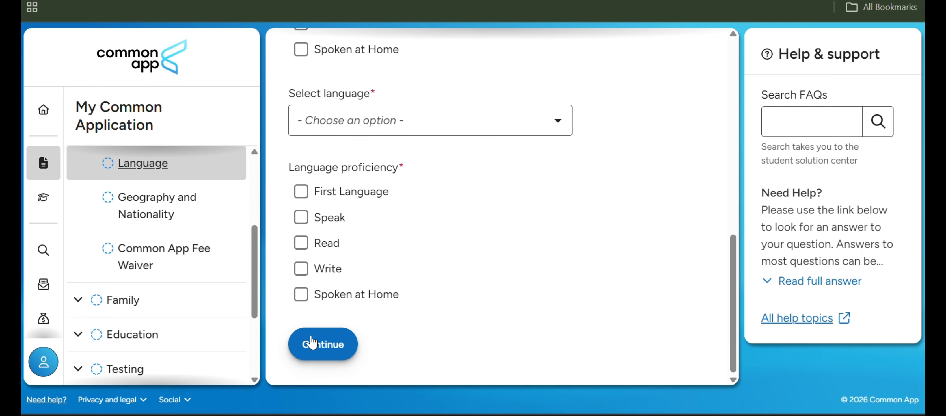
Continue to the Geography and Nationality section and review the birthplace, U.S. residence, citizenship and visa questions.
click(325, 346)
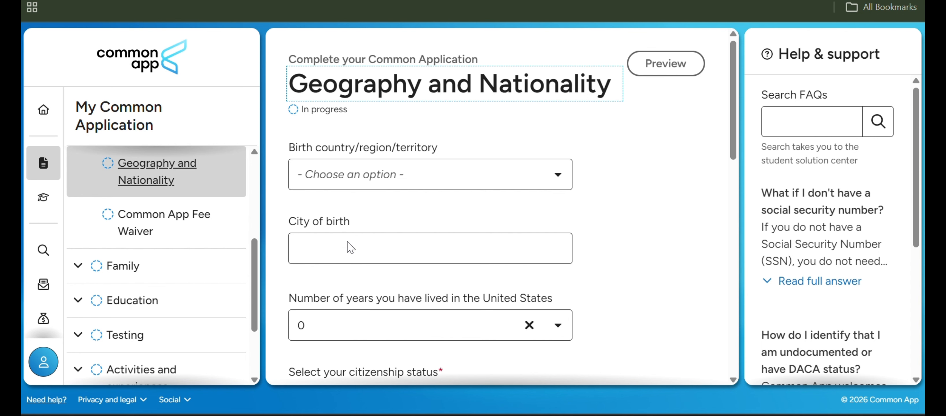
scroll(351, 272, down, 2)
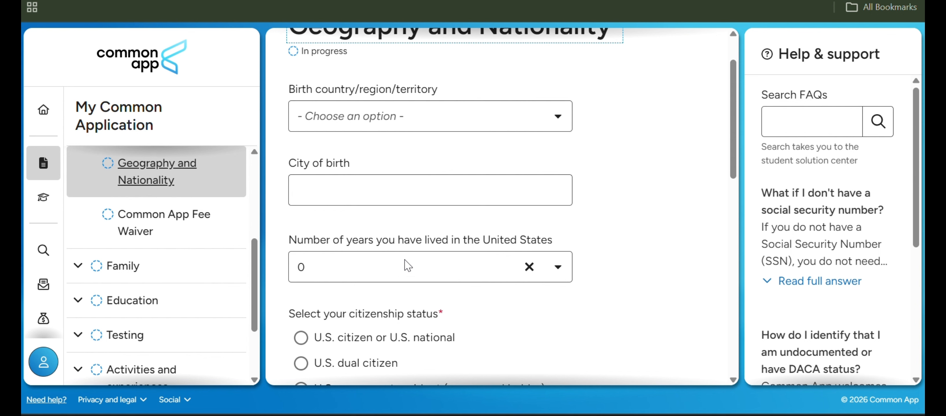
scroll(418, 264, down, 3)
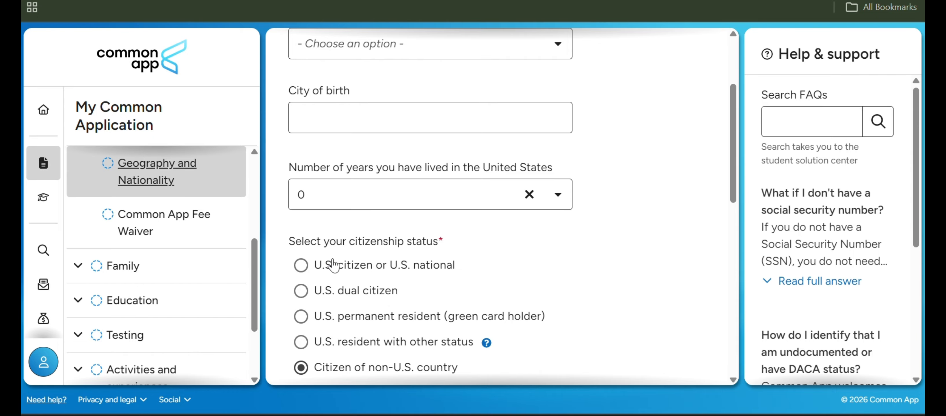
scroll(332, 263, down, 3)
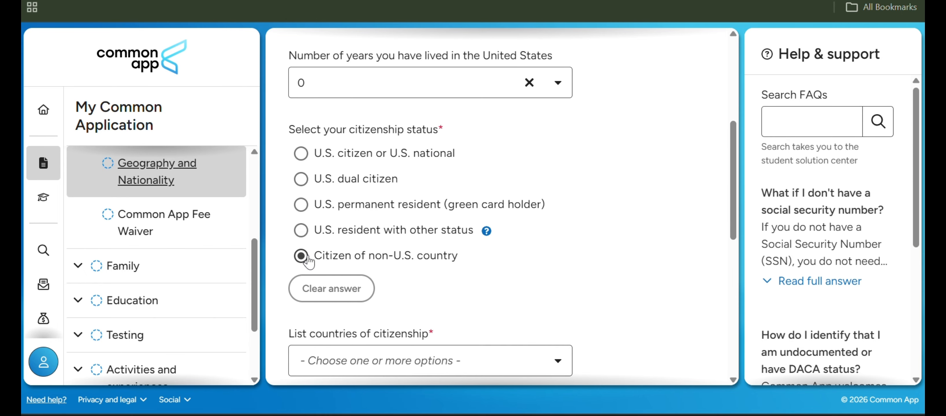
scroll(309, 262, down, 4)
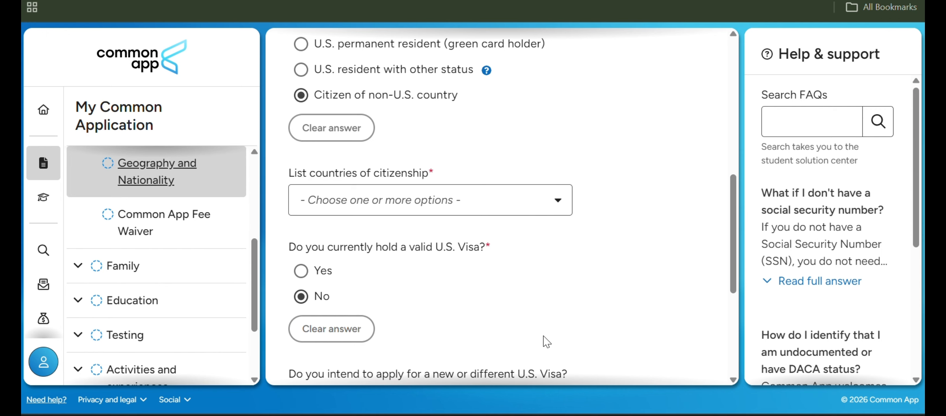
scroll(429, 180, down, 2)
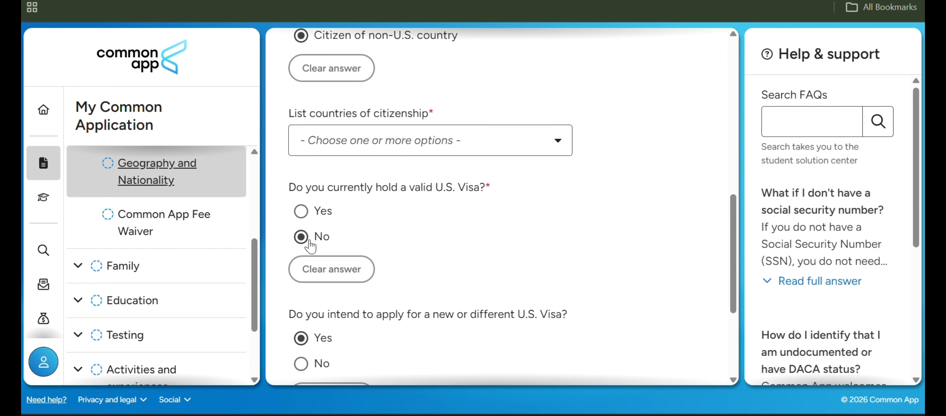
scroll(397, 225, down, 2)
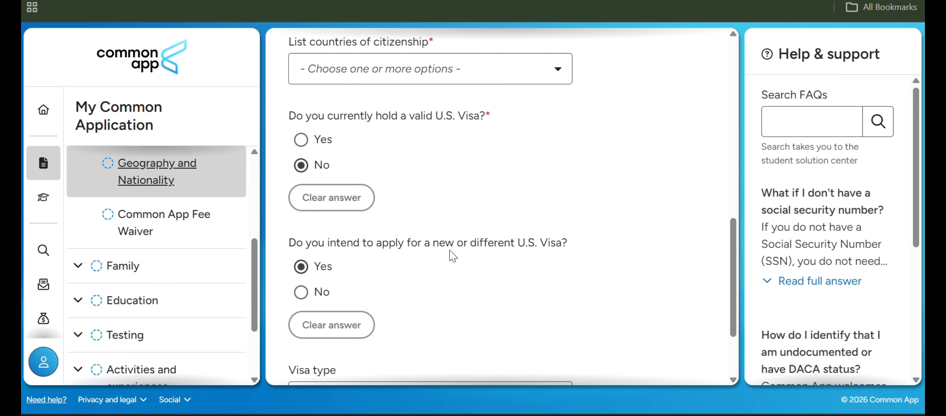
scroll(300, 265, down, 1)
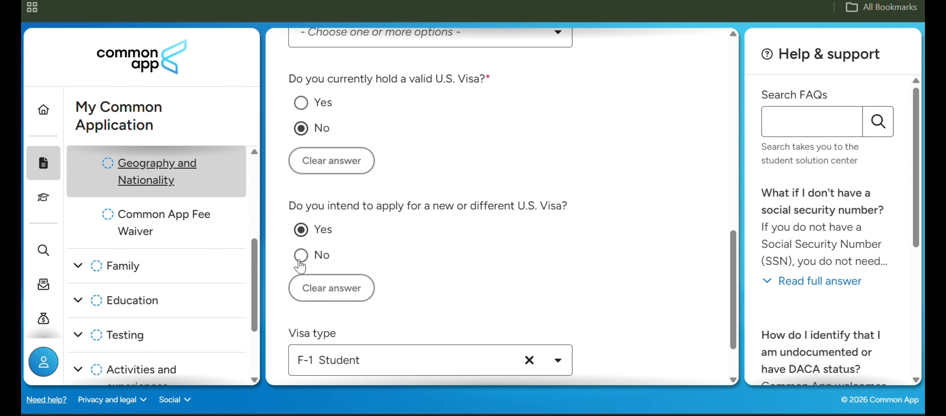
scroll(301, 265, down, 1)
scroll(300, 265, down, 2)
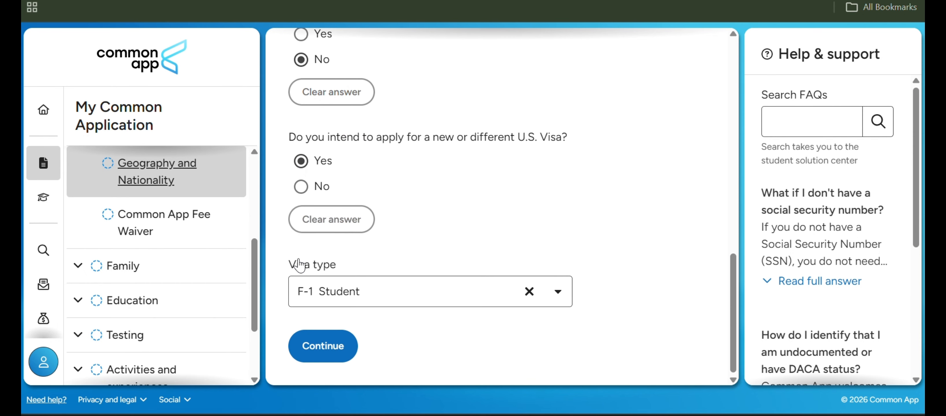
Select F-1 Student as the intended visa type.
click(327, 294)
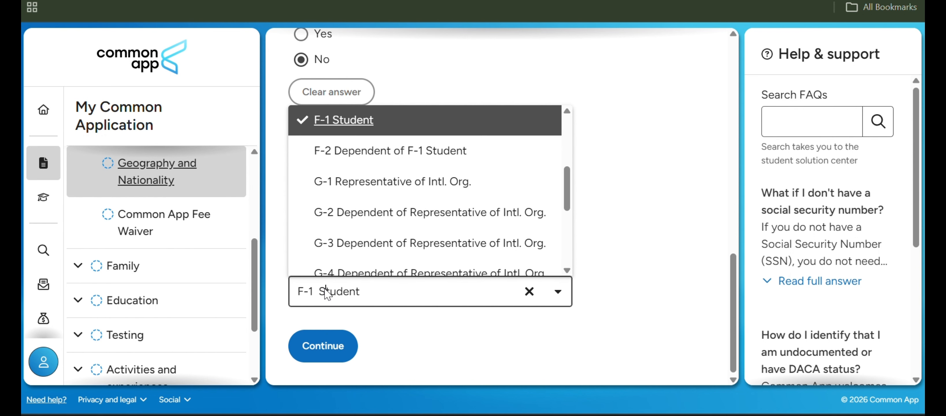
scroll(353, 212, up, 3)
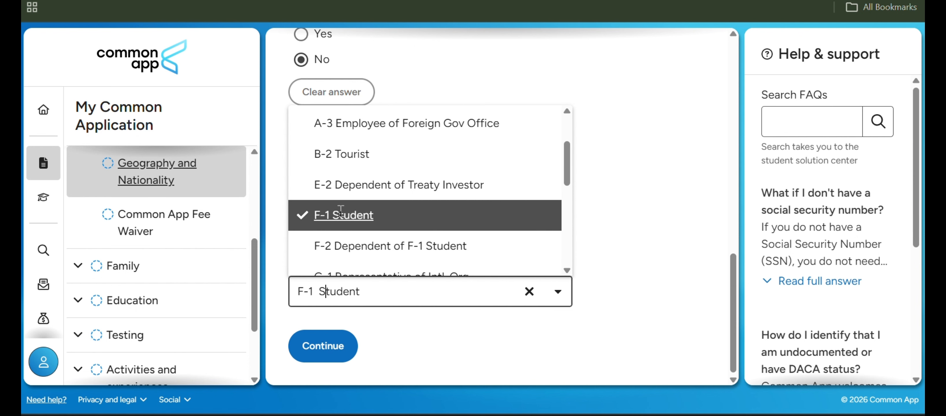
click(341, 214)
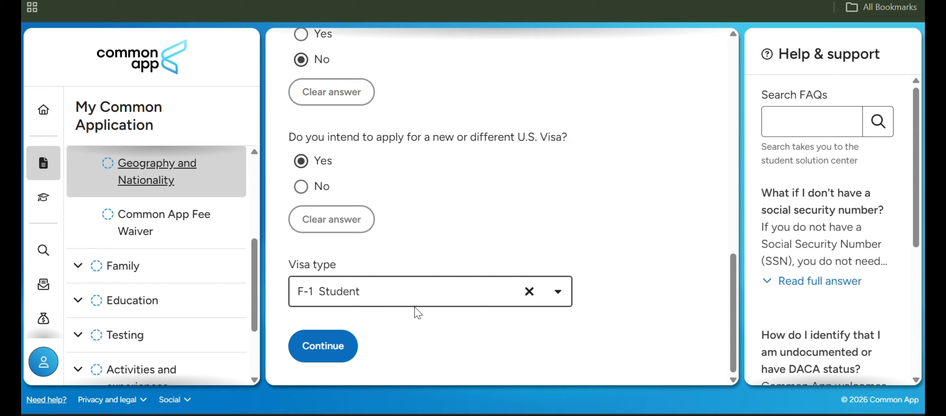
Continue to the Common App Fee Waiver section and review the fee waiver eligibility criteria.
click(326, 345)
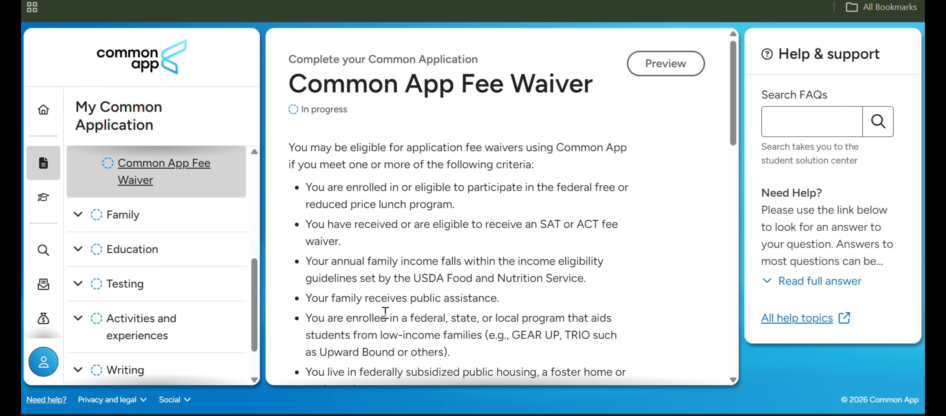
scroll(385, 313, down, 2)
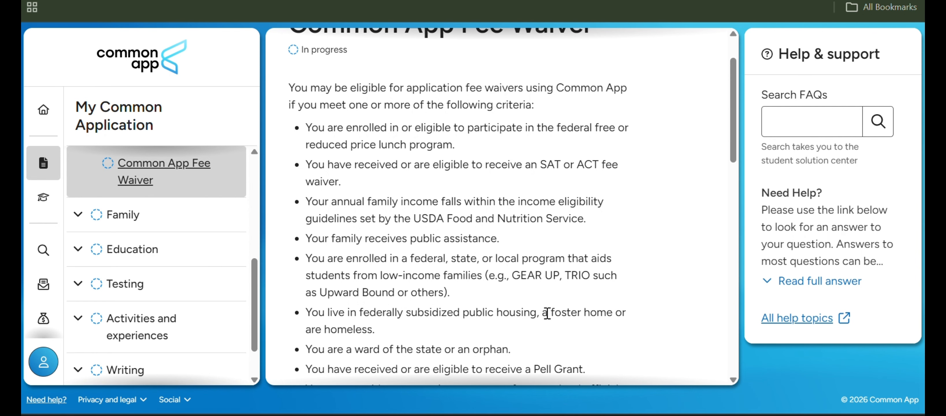
scroll(343, 304, down, 1)
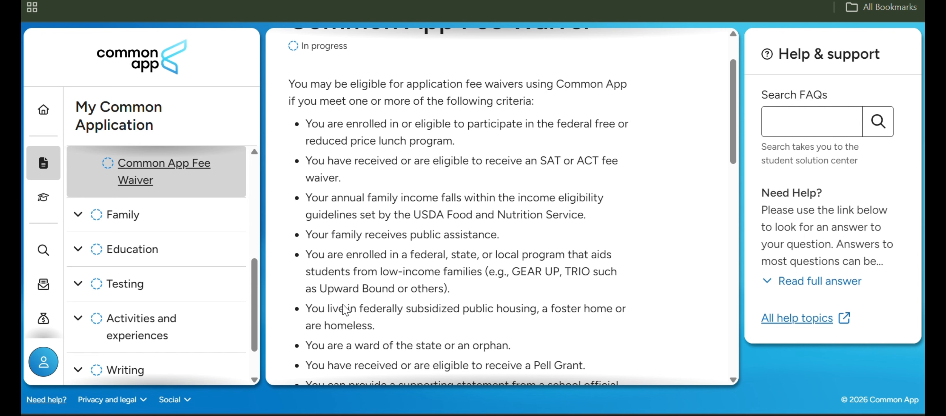
scroll(346, 309, down, 2)
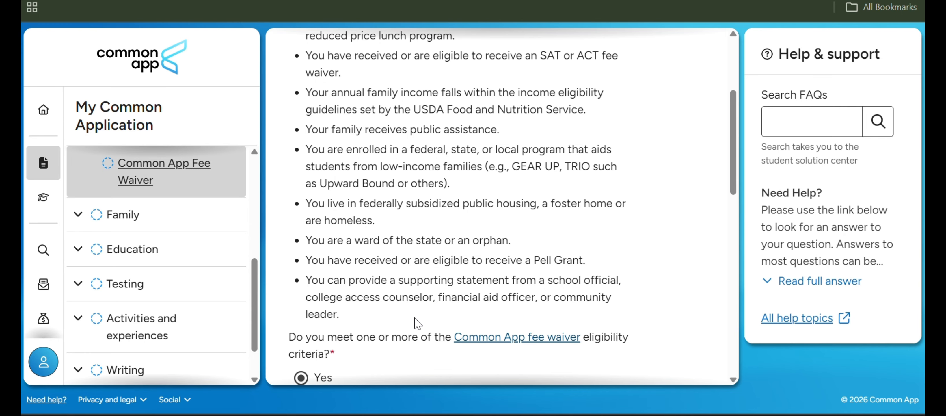
scroll(418, 323, down, 1)
scroll(417, 322, down, 2)
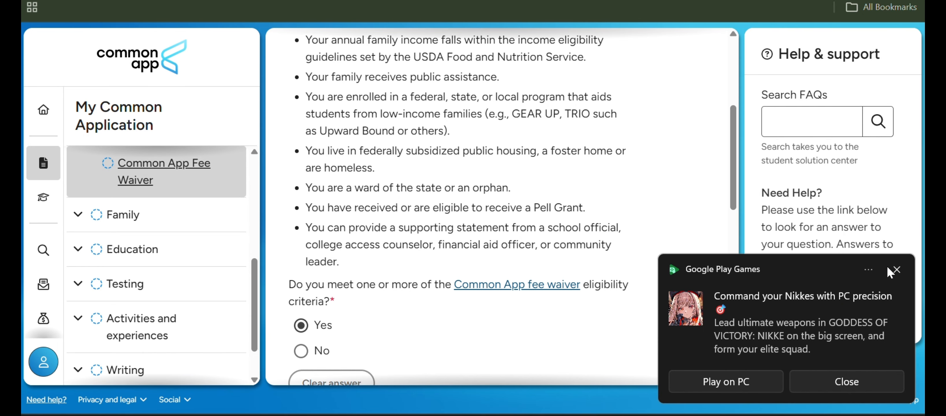
Dismiss the game notification and review the fee waiver acknowledgement, signature and UStrive mentor questions, plus the list of Profile sections.
click(897, 270)
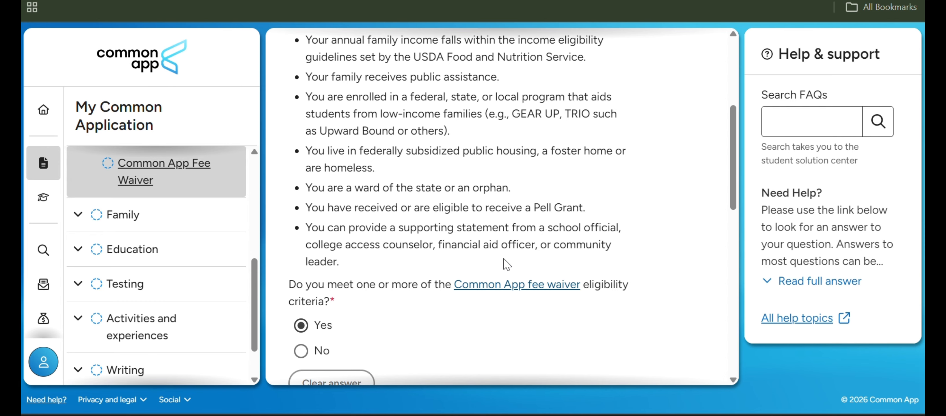
scroll(507, 263, down, 2)
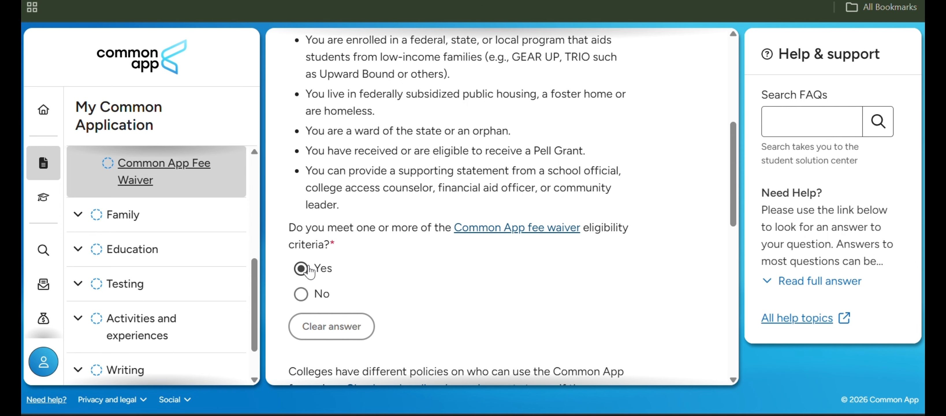
scroll(304, 271, down, 2)
scroll(303, 272, down, 3)
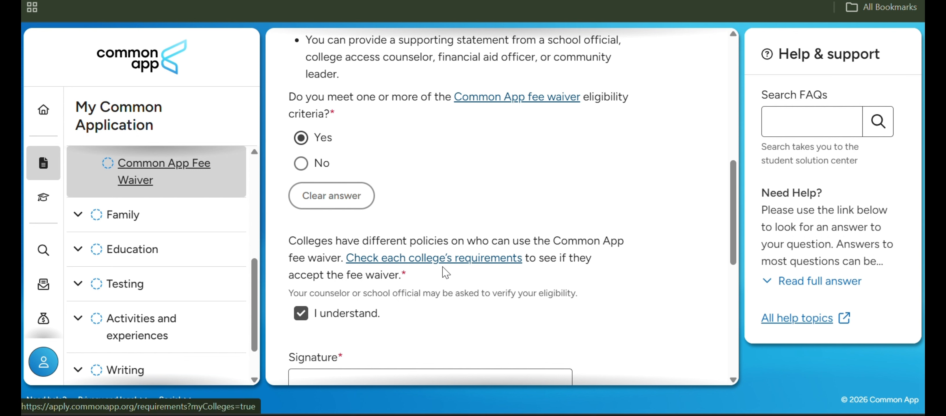
scroll(446, 273, down, 4)
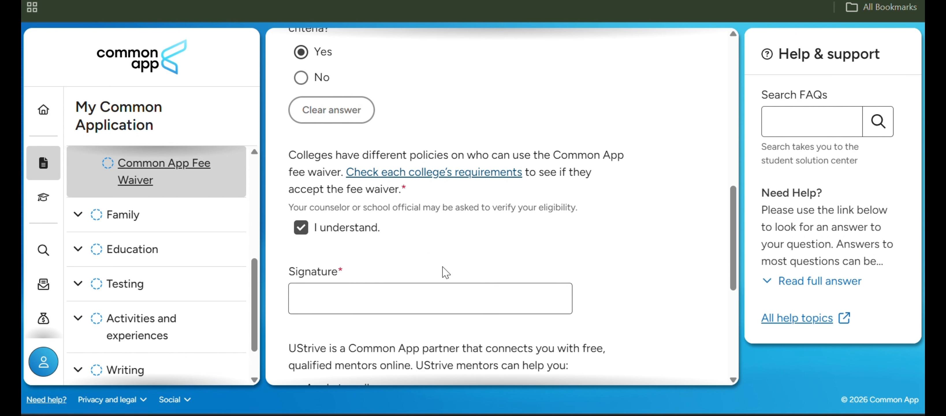
scroll(446, 273, down, 1)
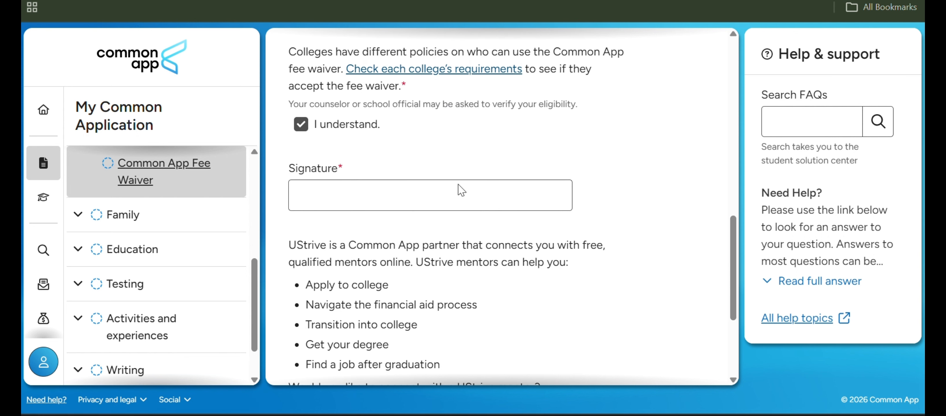
scroll(400, 190, down, 2)
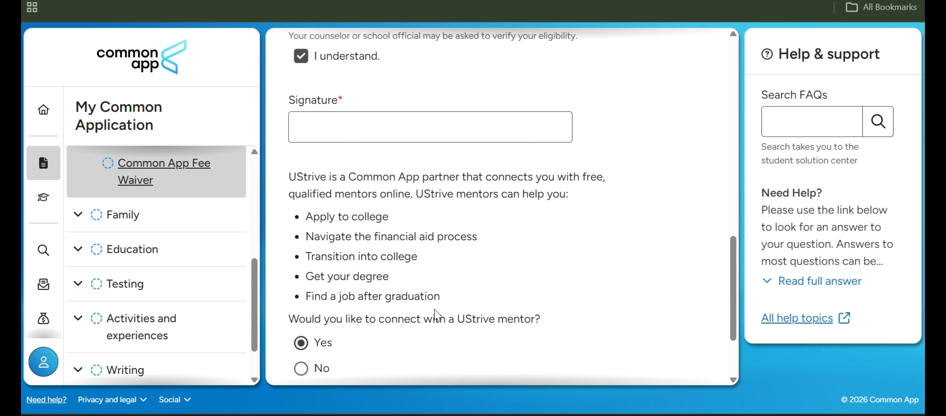
scroll(435, 315, down, 3)
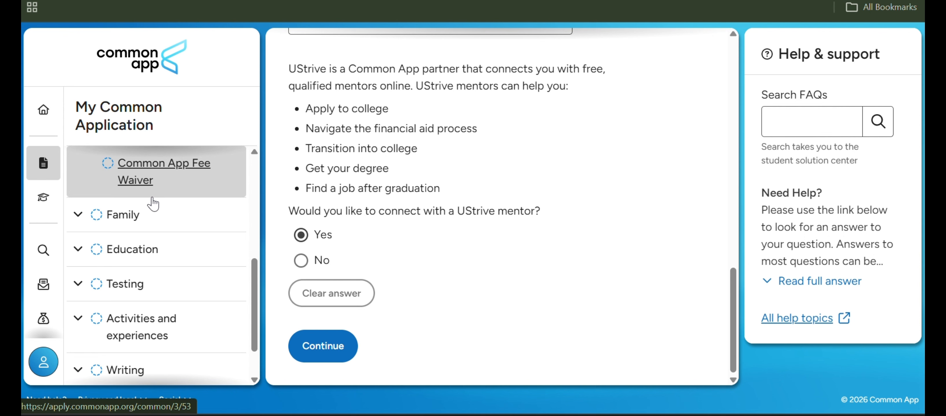
scroll(153, 203, up, 6)
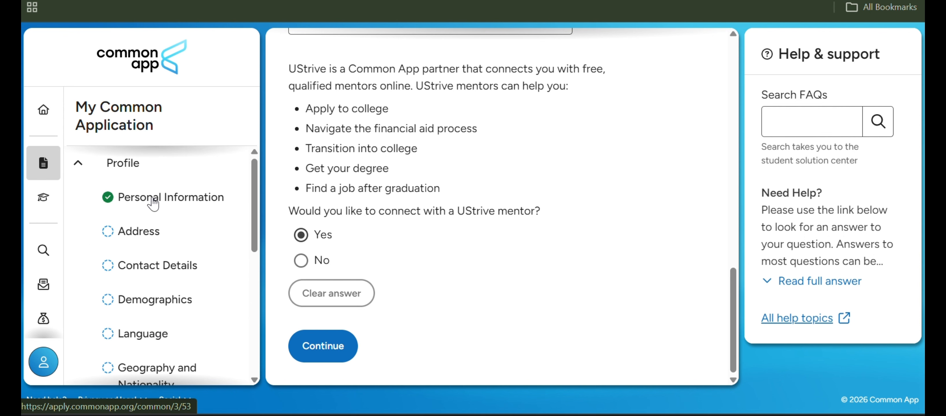
scroll(153, 203, down, 6)
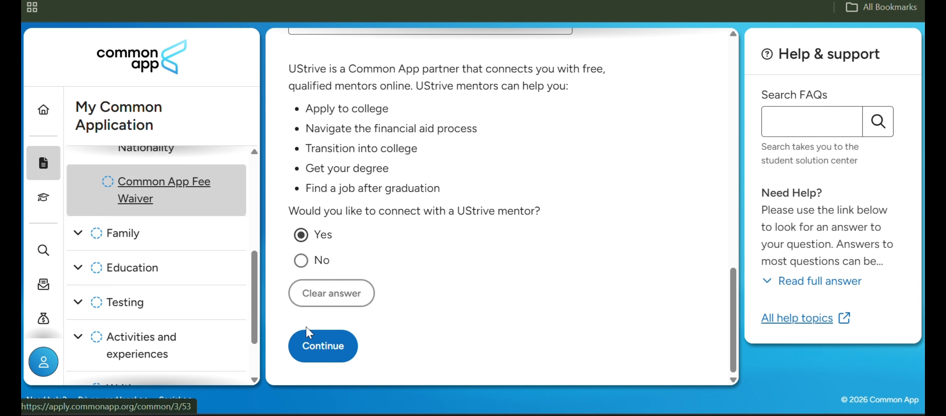
Continue to the Household section under Family and review the independent student statuses.
click(327, 347)
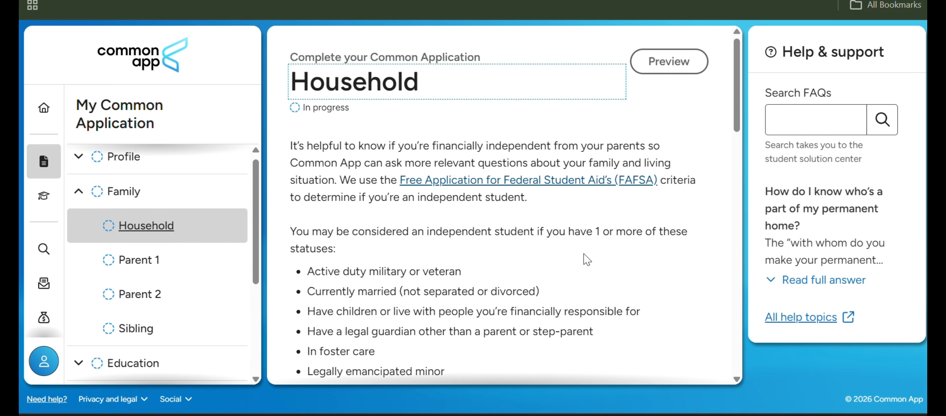
scroll(587, 260, down, 5)
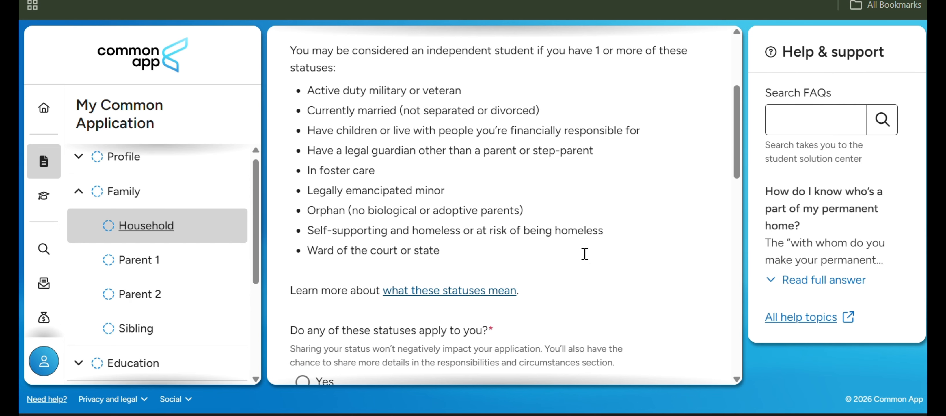
scroll(586, 256, down, 1)
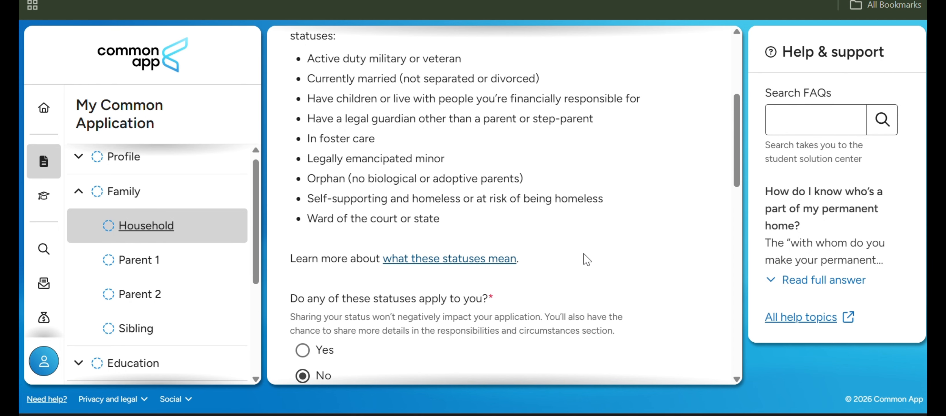
Reread the independent student statuses and the question asking whether any of them apply.
scroll(397, 142, up, 1)
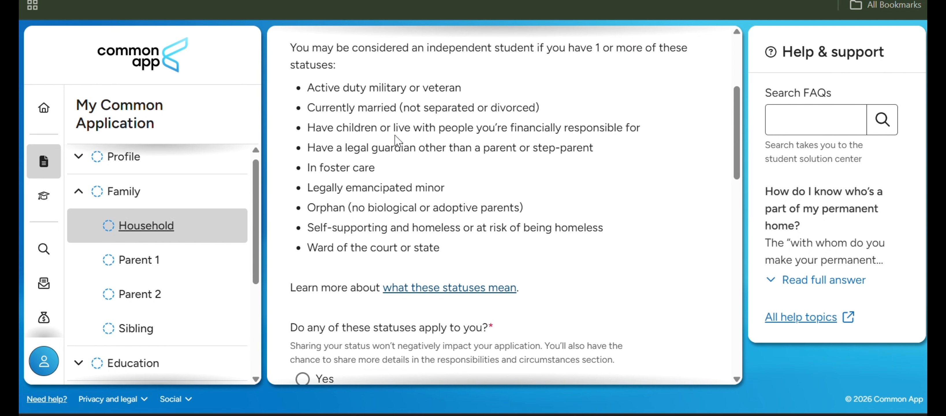
scroll(396, 140, up, 1)
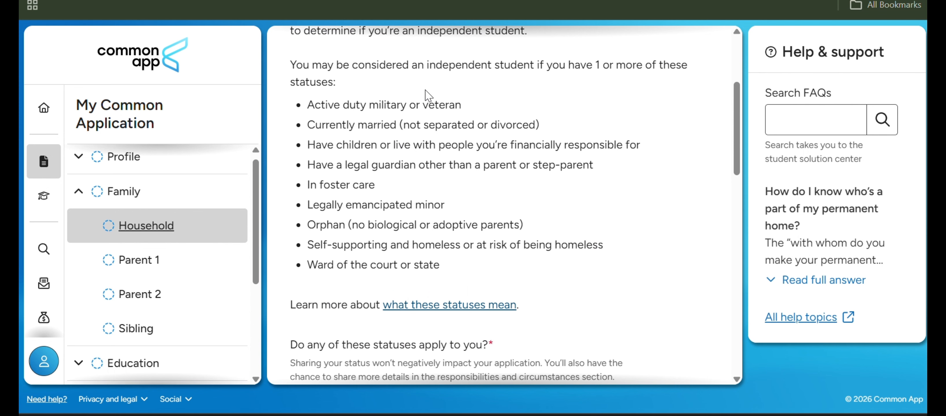
scroll(447, 219, down, 1)
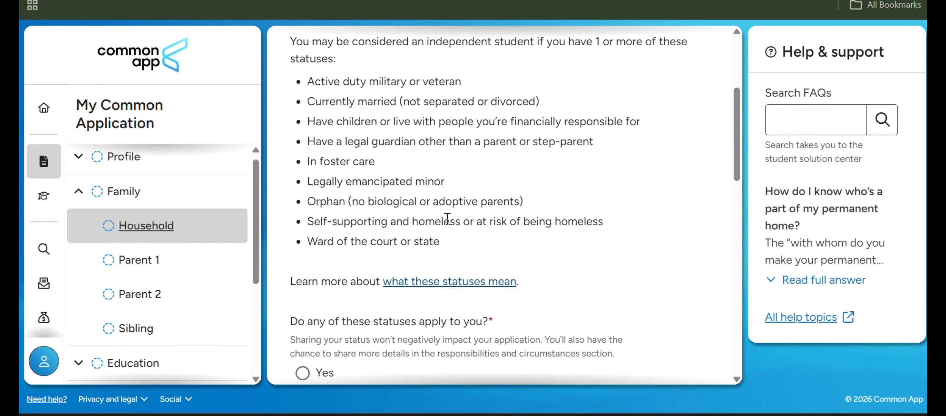
scroll(447, 218, down, 1)
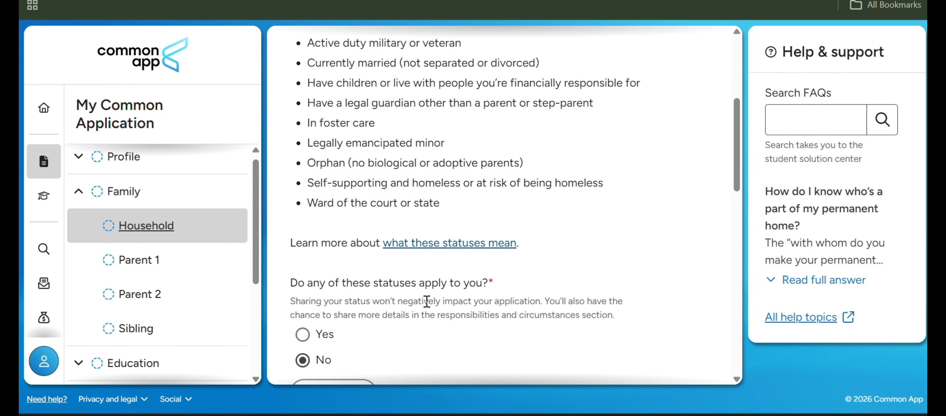
scroll(427, 302, down, 3)
scroll(312, 275, up, 3)
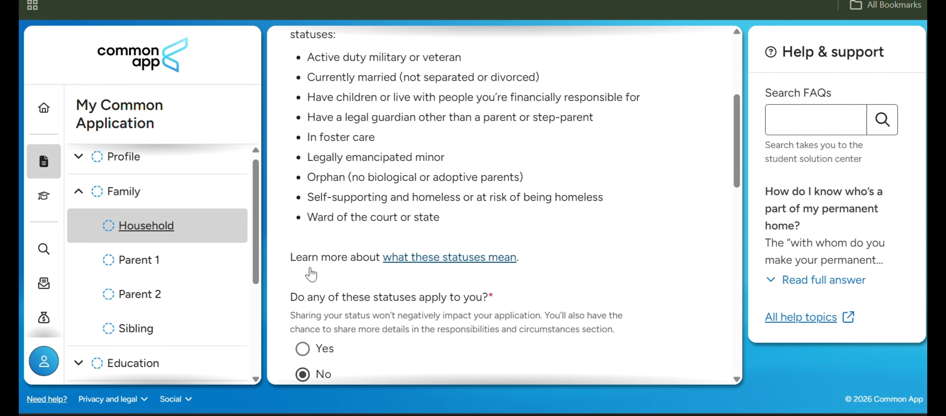
scroll(311, 272, up, 2)
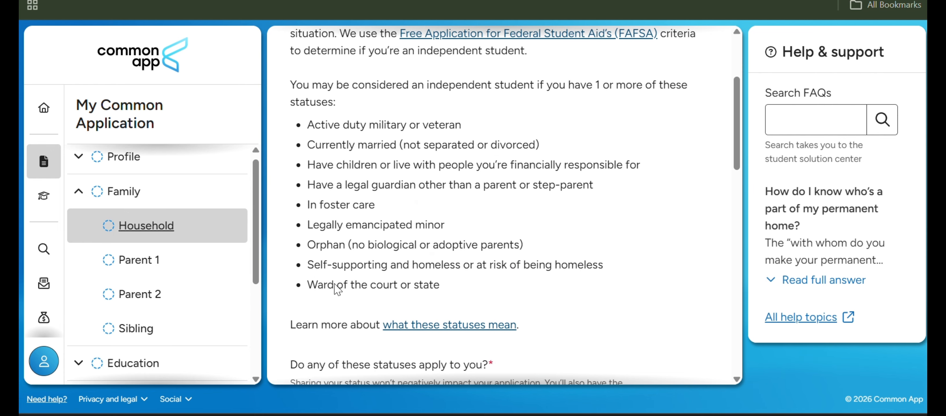
scroll(324, 279, down, 4)
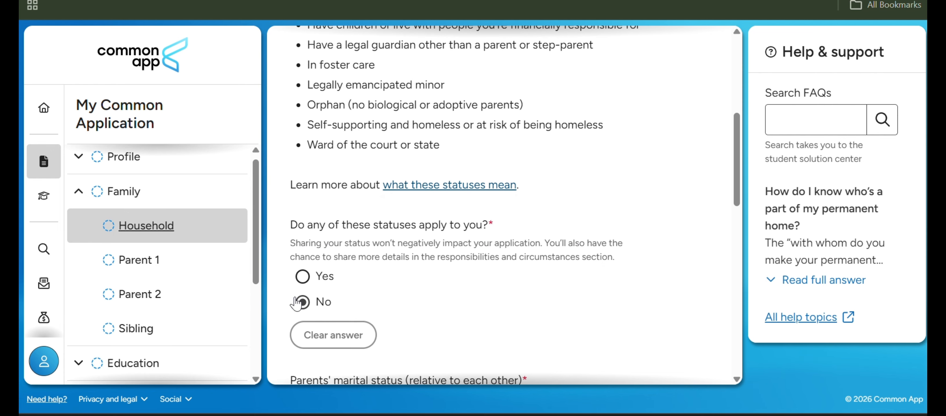
Review the Household questions on parents' marital status, permanent home and whether the applicant has any children.
scroll(296, 303, down, 4)
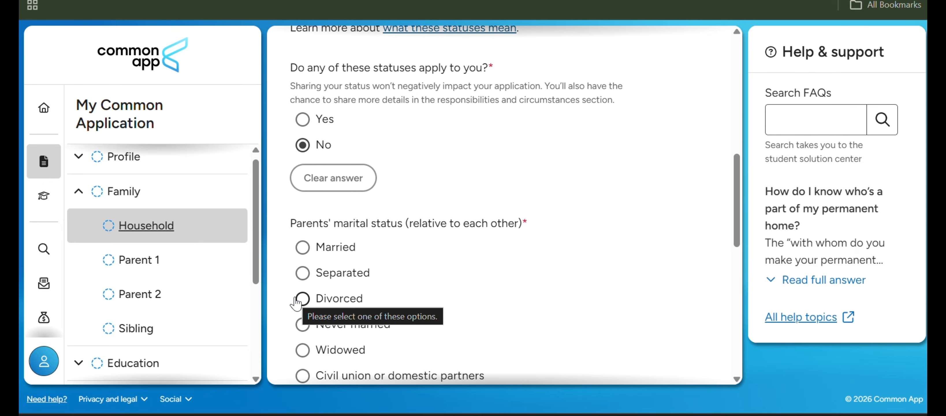
scroll(518, 290, down, 1)
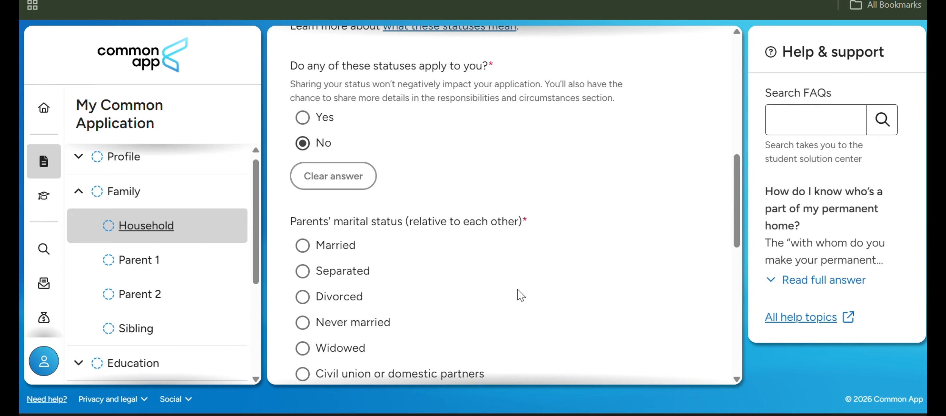
scroll(518, 294, down, 2)
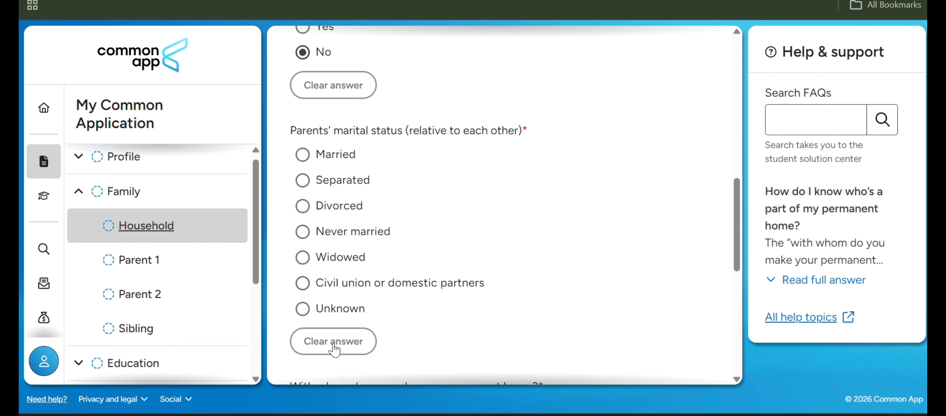
scroll(366, 143, down, 3)
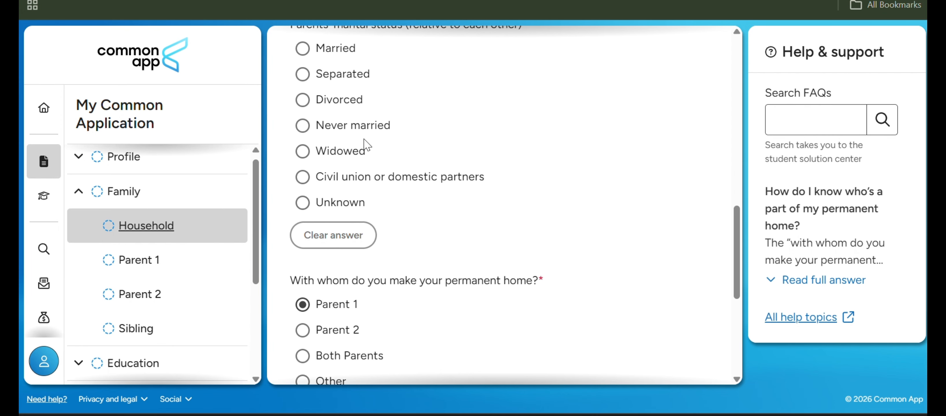
scroll(365, 144, down, 2)
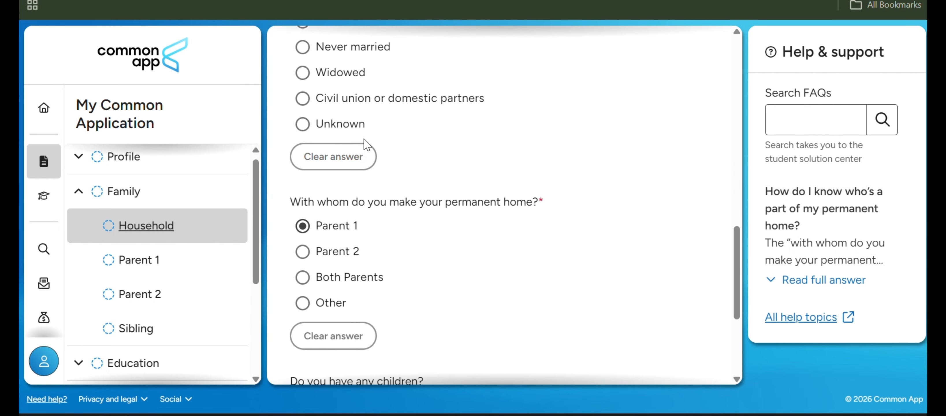
scroll(366, 144, down, 1)
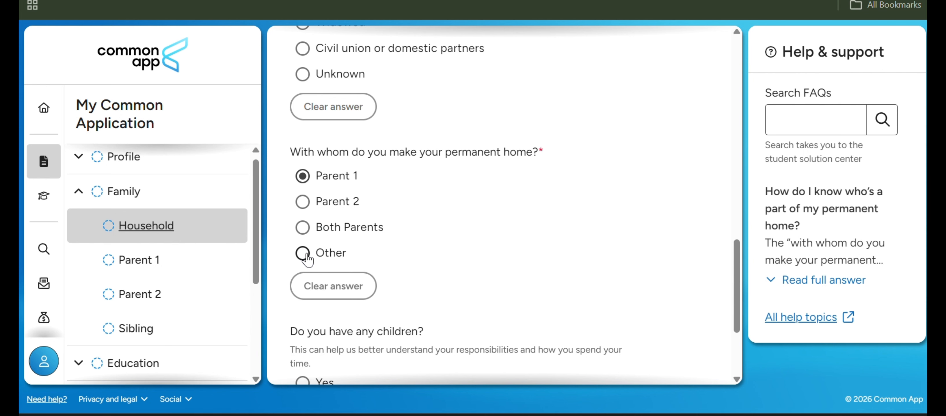
scroll(307, 260, down, 3)
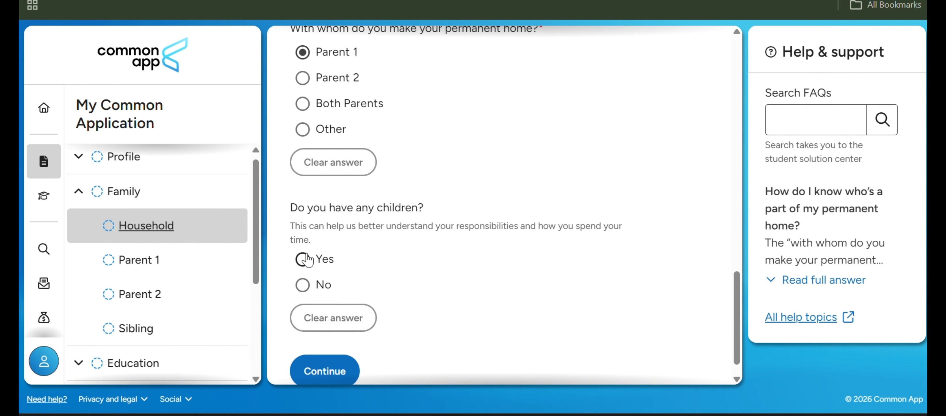
scroll(307, 259, down, 1)
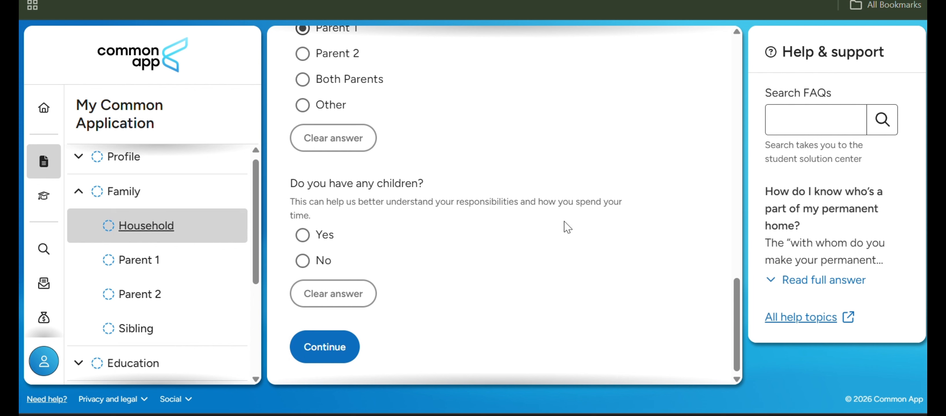
scroll(567, 226, down, 1)
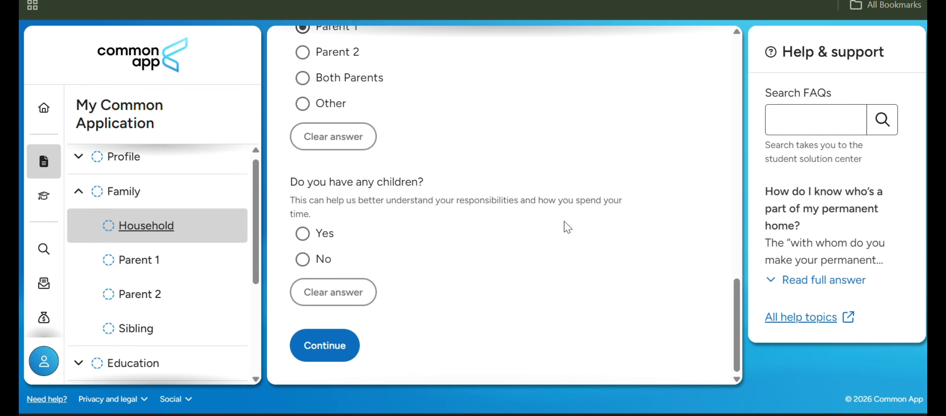
Continue from Household through the Parent 1 and Parent 2 sections to the Sibling section, leaving both parent types unanswered.
click(345, 352)
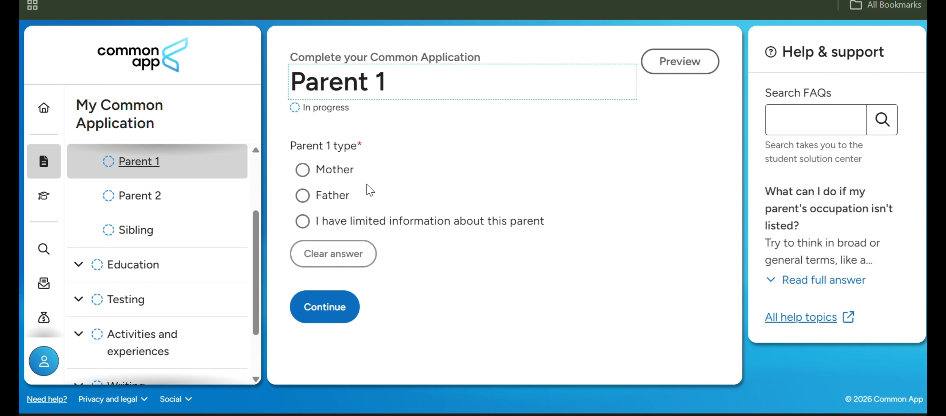
click(334, 312)
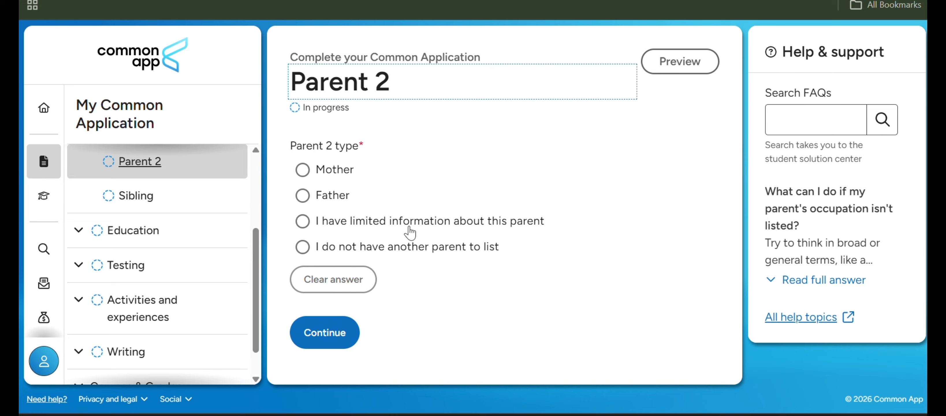
click(325, 342)
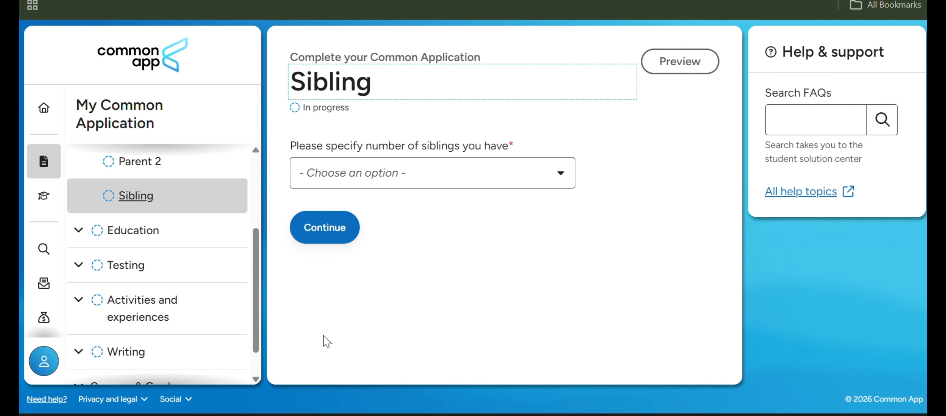
Specify the number of siblings as 0.
click(495, 177)
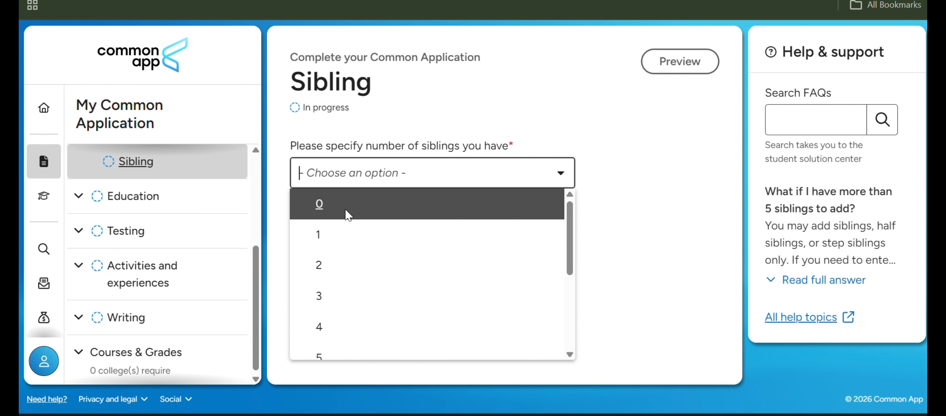
scroll(345, 209, down, 2)
scroll(345, 209, up, 2)
click(361, 204)
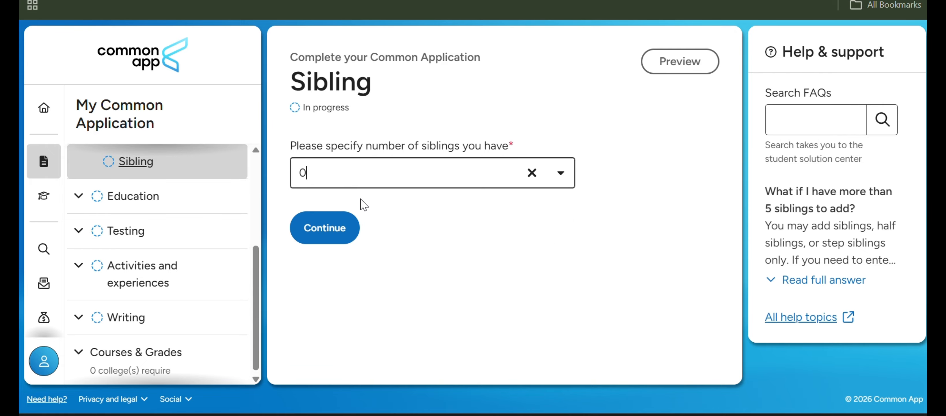